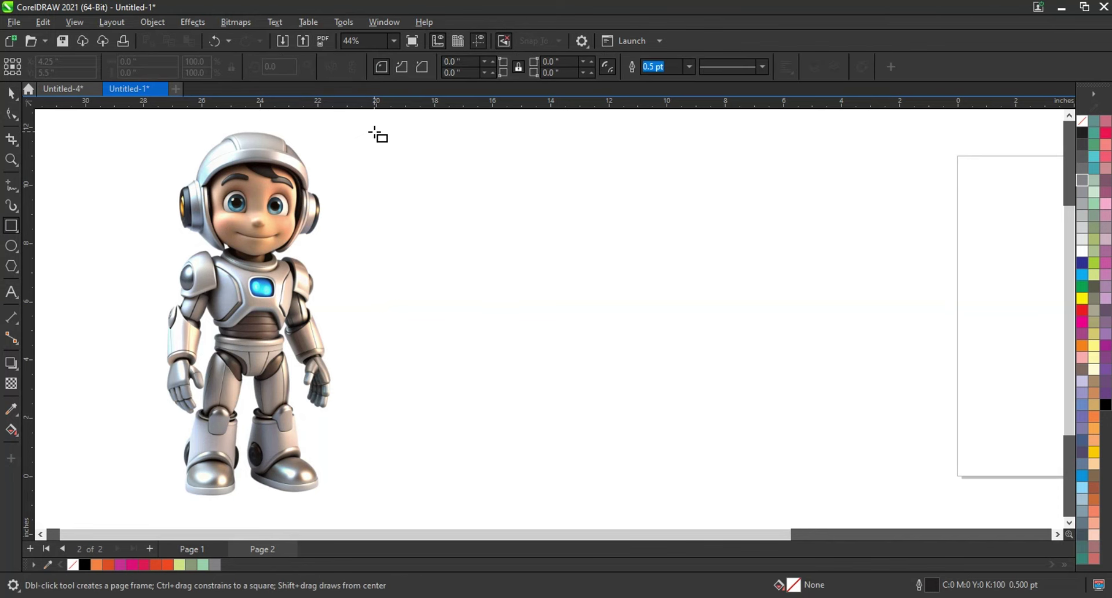
Step: Draw a large 13.1-inch square beside the robot image and fill it solid black
{"action": "left_click_drag", "start_coordinate": [374, 132], "coordinate": [688, 513]}
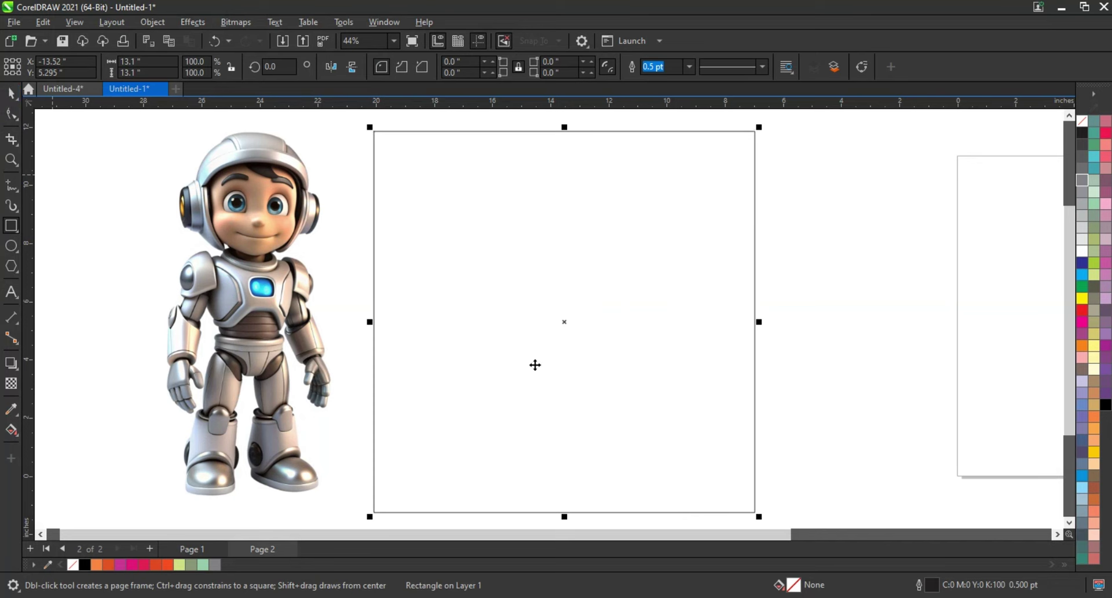
{"action": "key", "text": "space"}
{"action": "left_click", "coordinate": [1105, 405]}
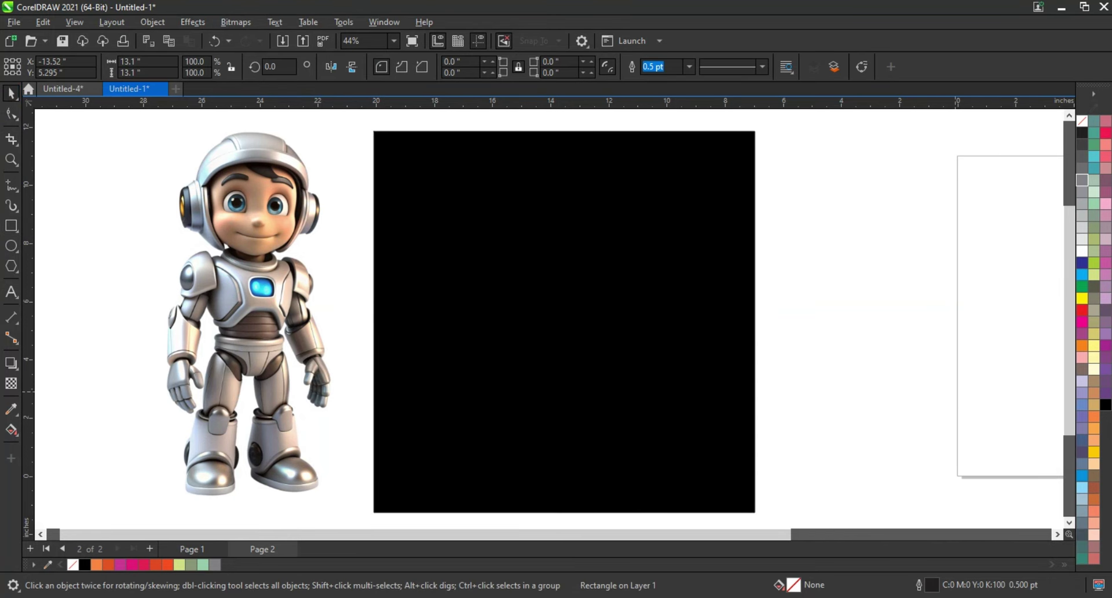
{"action": "left_click", "coordinate": [11, 225]}
Step: Draw an inner rectangle with 0.43" rounded corners and fill it red-orange
{"action": "left_click_drag", "start_coordinate": [402, 164], "coordinate": [437, 226]}
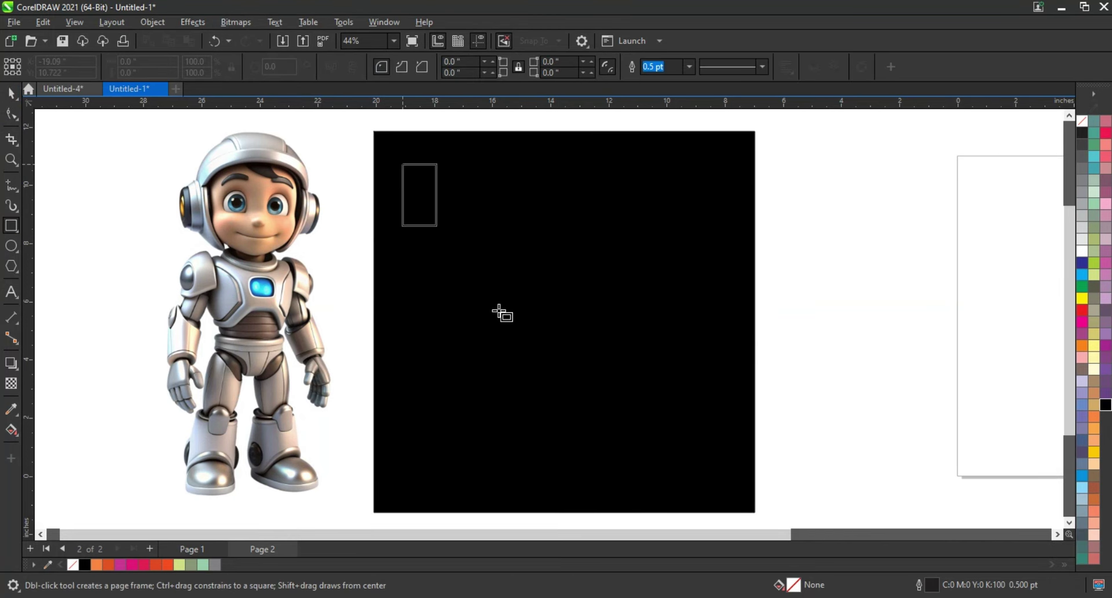
{"action": "left_click_drag", "start_coordinate": [498, 310], "coordinate": [736, 488]}
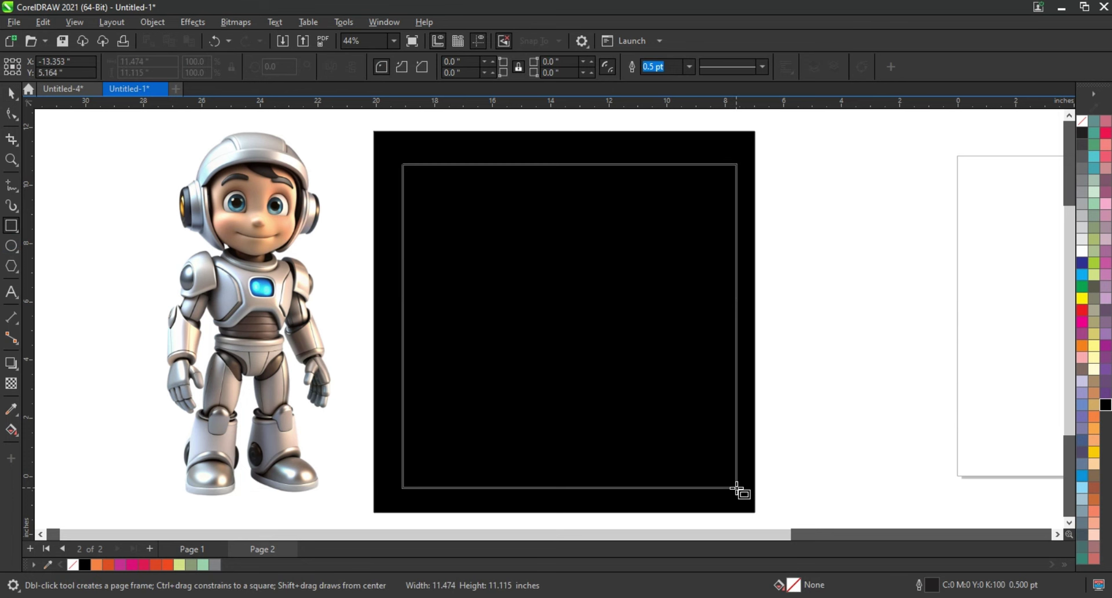
{"action": "left_click_drag", "start_coordinate": [737, 489], "coordinate": [736, 488]}
{"action": "key", "text": "F10"}
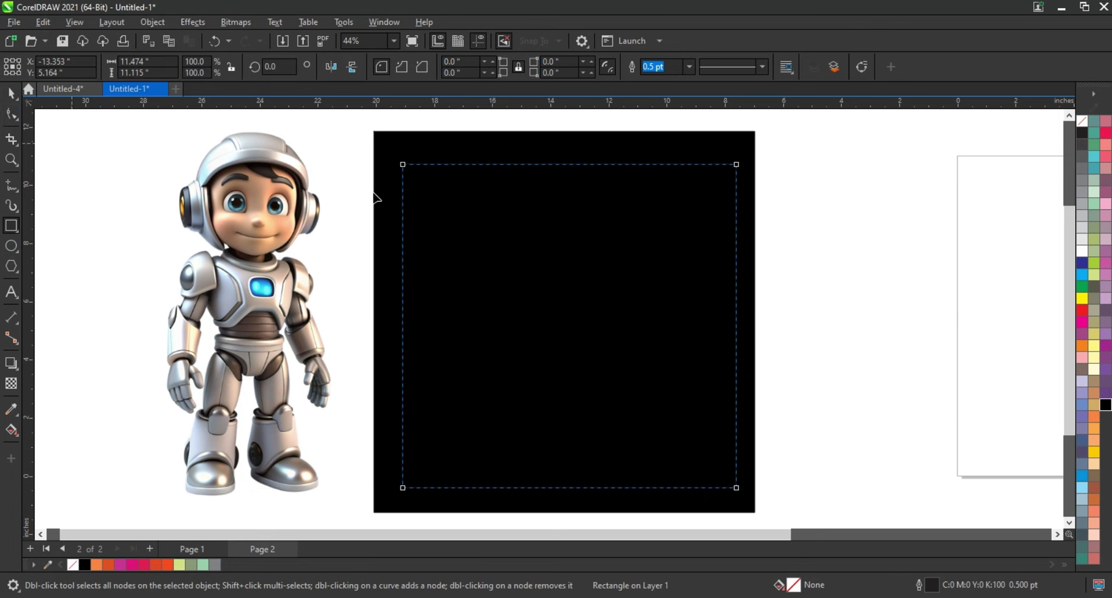
{"action": "left_click_drag", "start_coordinate": [404, 165], "coordinate": [402, 177]}
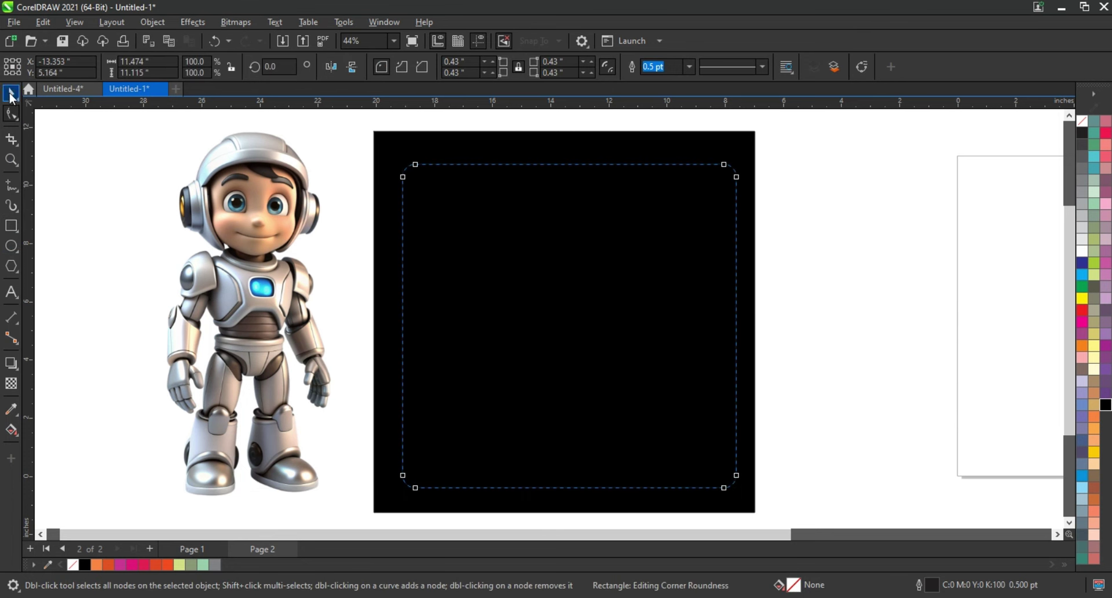
{"action": "left_click", "coordinate": [11, 93]}
{"action": "left_click", "coordinate": [170, 564]}
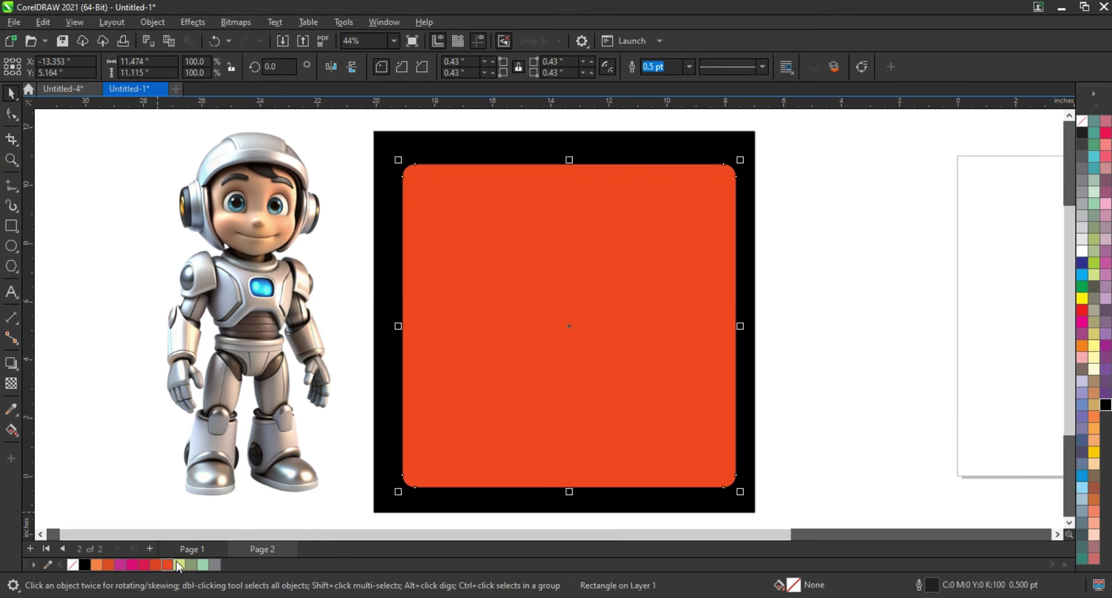
Step: Centre the orange panel on the black square and enlarge it slightly about its centre
{"action": "left_click", "coordinate": [689, 138], "text": "shift"}
{"action": "key", "text": "c"}
{"action": "key", "text": "e"}
{"action": "left_click", "coordinate": [789, 161]}
{"action": "left_click", "coordinate": [695, 182]}
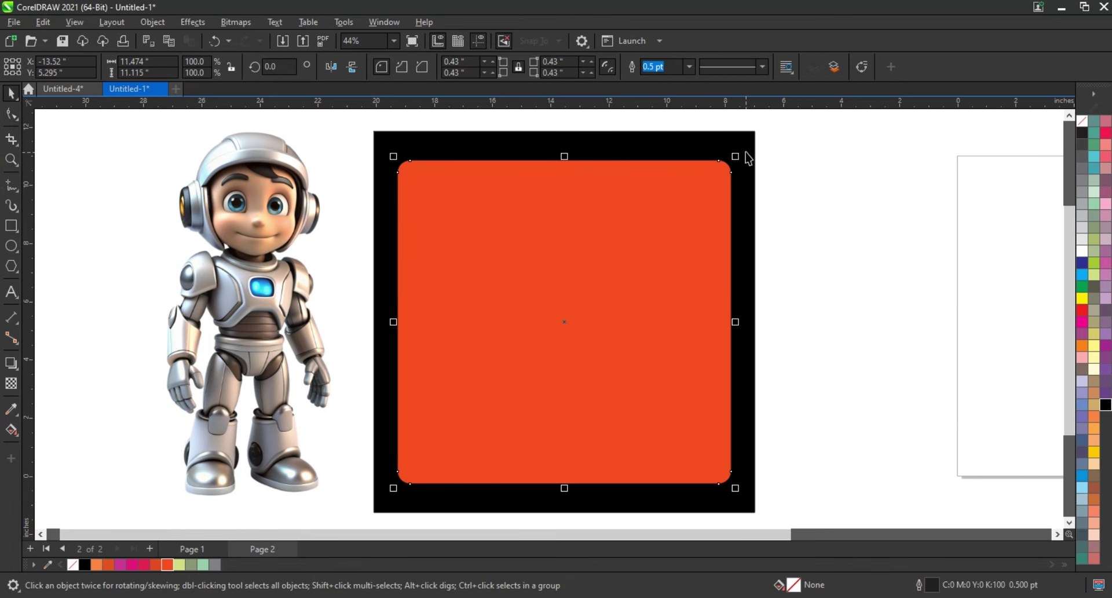
{"action": "left_click_drag", "start_coordinate": [746, 153], "coordinate": [753, 146]}
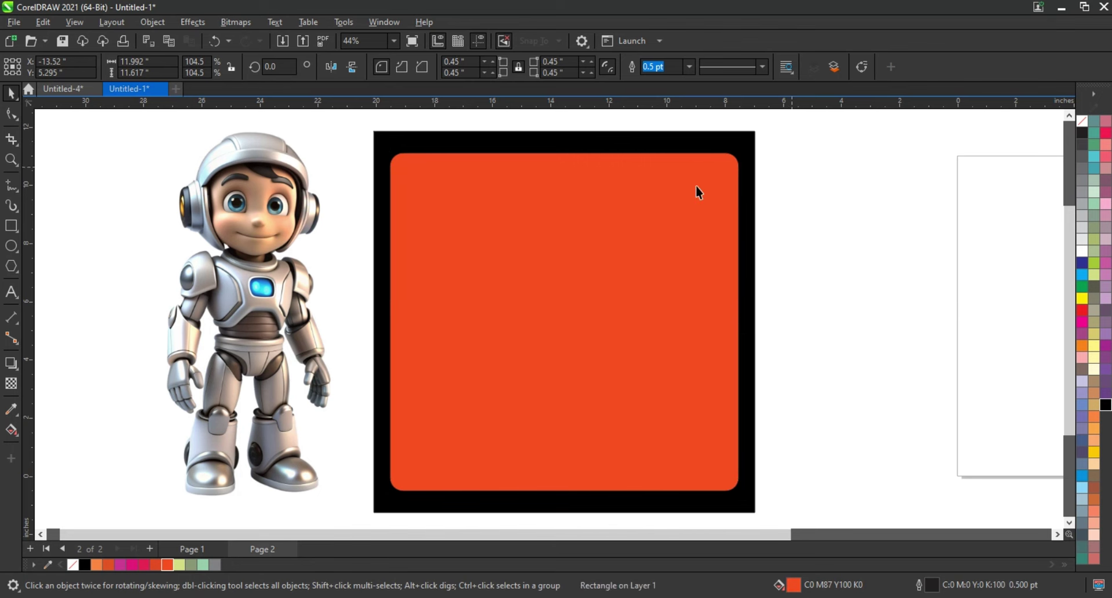
{"action": "left_click", "coordinate": [276, 286]}
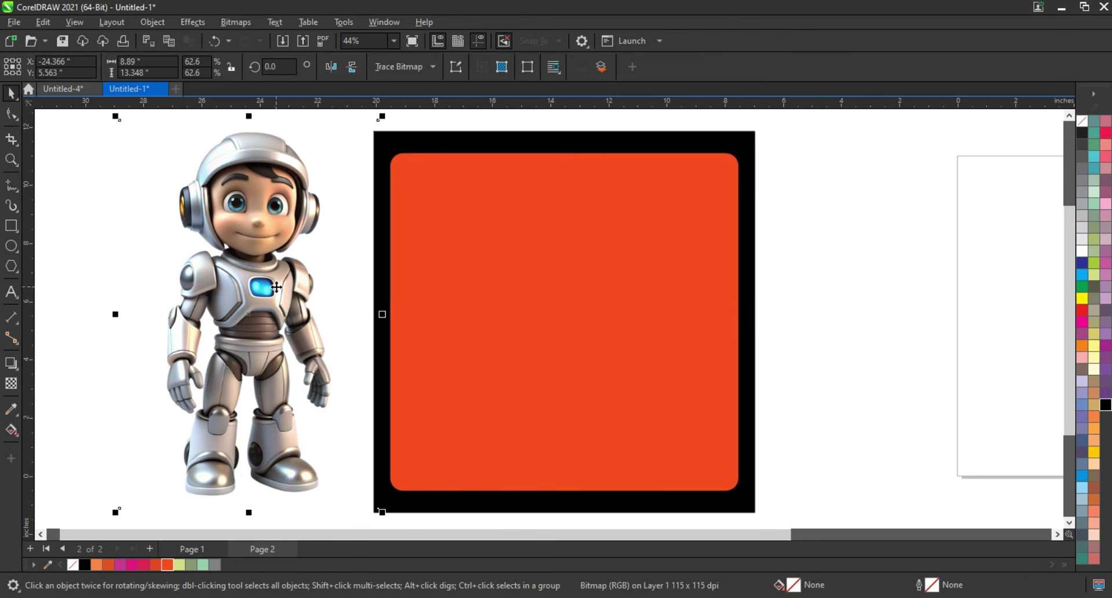
Step: Move the robot onto the black square's left side and resize it to fit
{"action": "left_click_drag", "start_coordinate": [276, 286], "coordinate": [471, 299]}
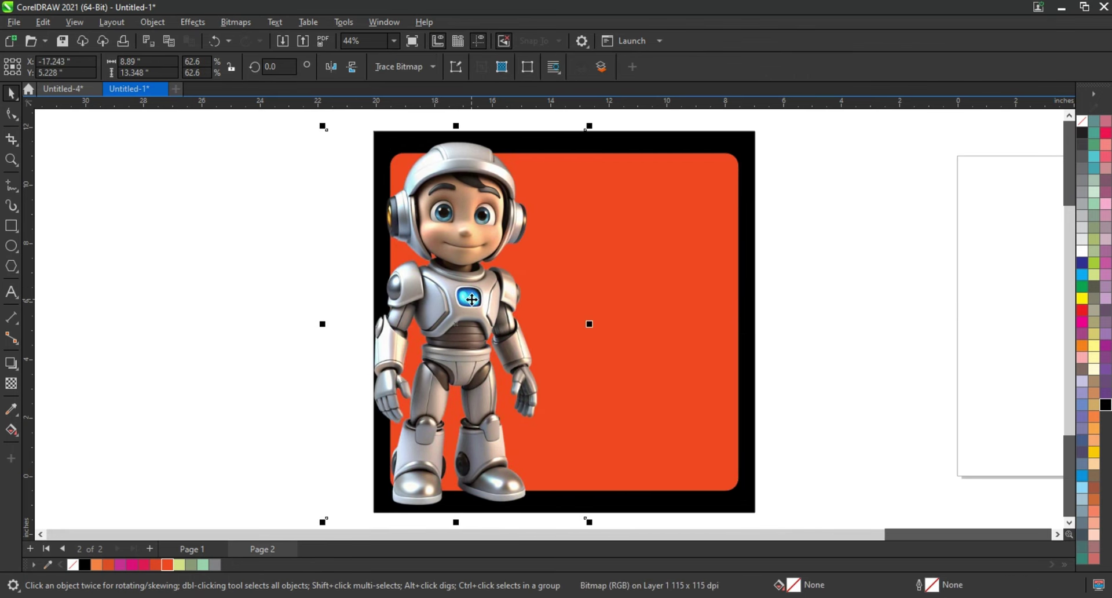
{"action": "left_click_drag", "start_coordinate": [589, 126], "coordinate": [575, 145]}
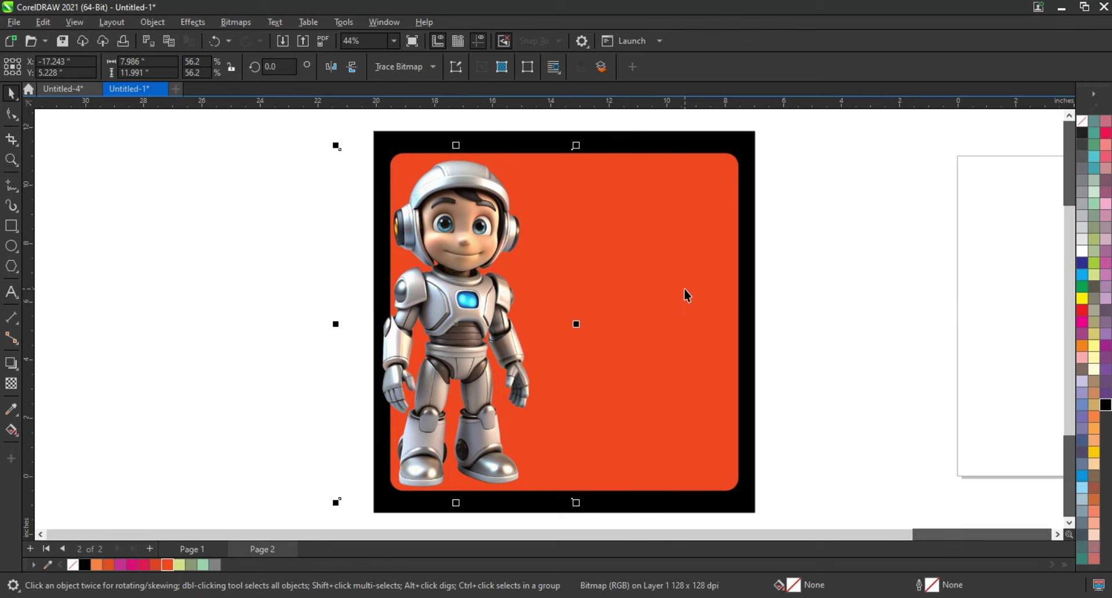
{"action": "left_click", "coordinate": [671, 253]}
{"action": "left_click", "coordinate": [530, 177]}
{"action": "left_click_drag", "start_coordinate": [576, 145], "coordinate": [582, 142]}
Step: Pull the orange panel's left edge in so it starts behind the robot
{"action": "left_click", "coordinate": [715, 269]}
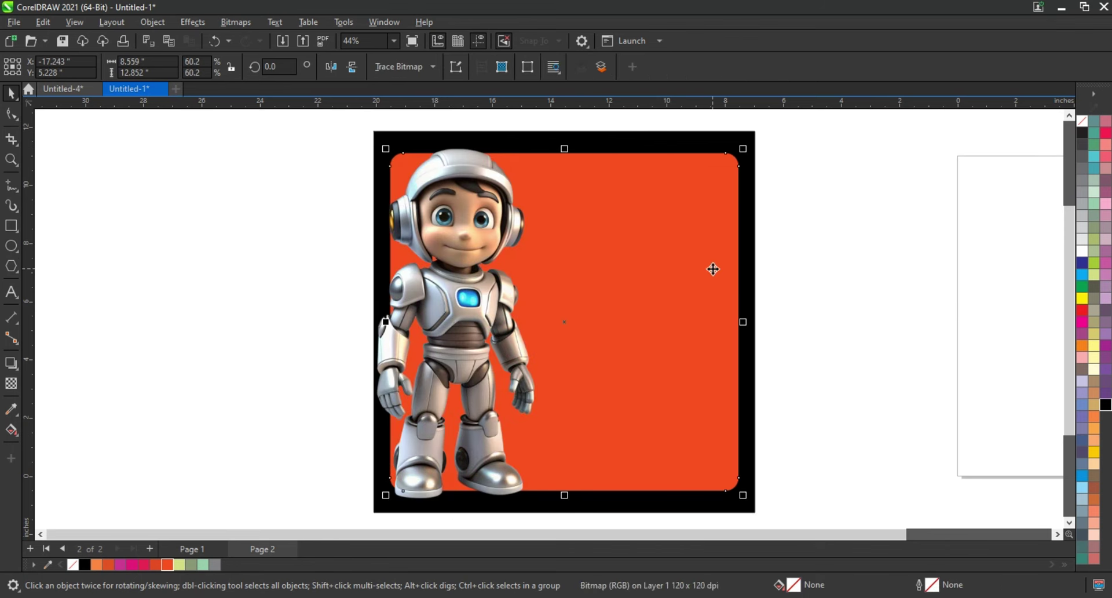
{"action": "left_click_drag", "start_coordinate": [386, 322], "coordinate": [466, 325]}
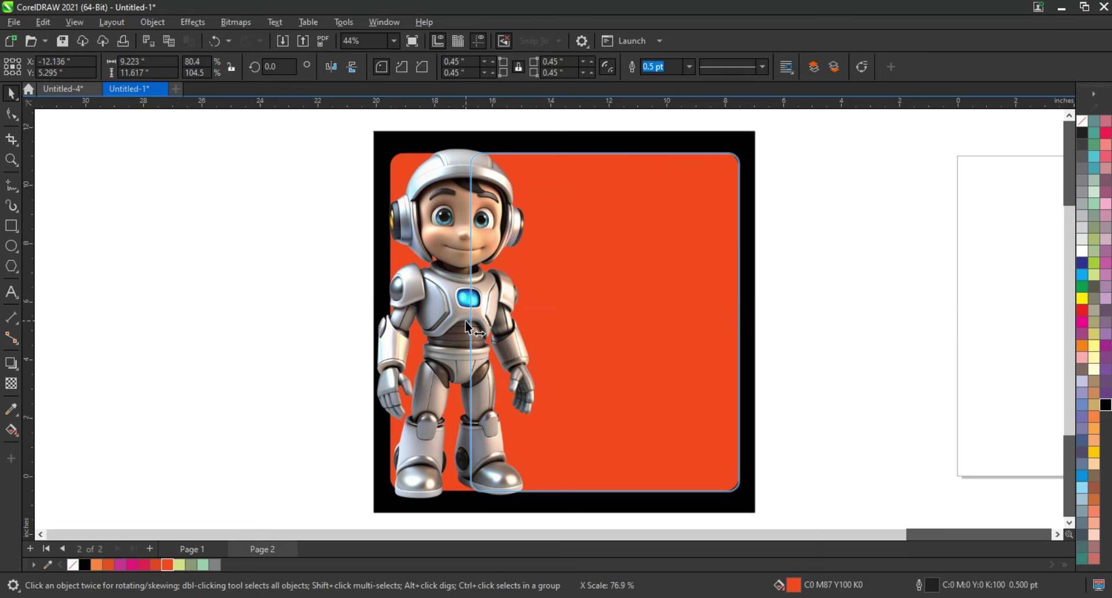
{"action": "left_click_drag", "start_coordinate": [464, 321], "coordinate": [468, 326]}
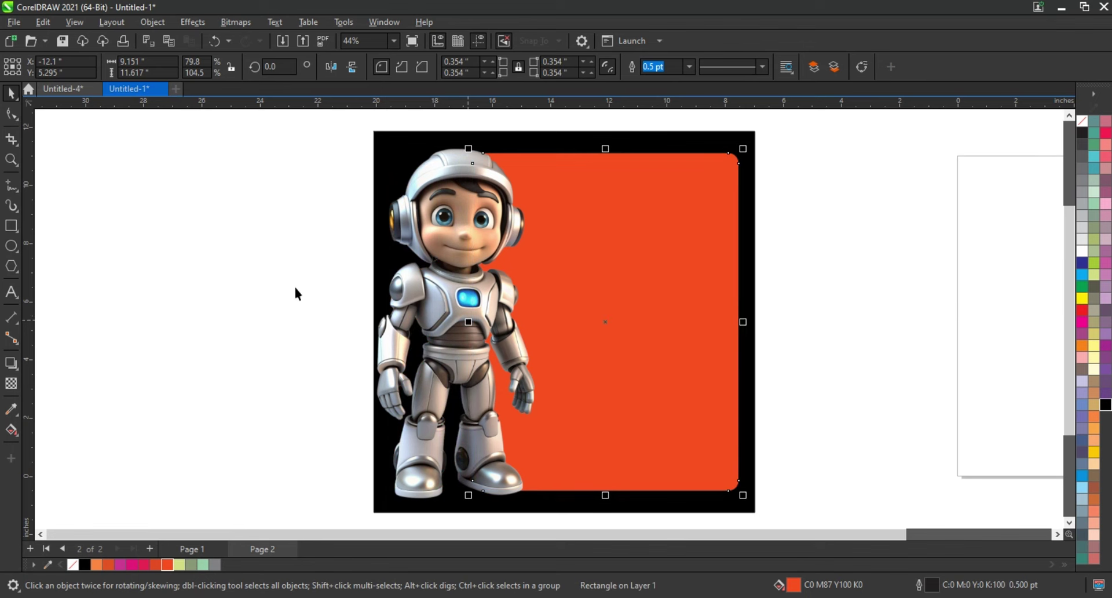
{"action": "left_click", "coordinate": [293, 283]}
Step: Select the robot, panel and square together and shrink them slightly
{"action": "left_click_drag", "start_coordinate": [324, 139], "coordinate": [753, 514]}
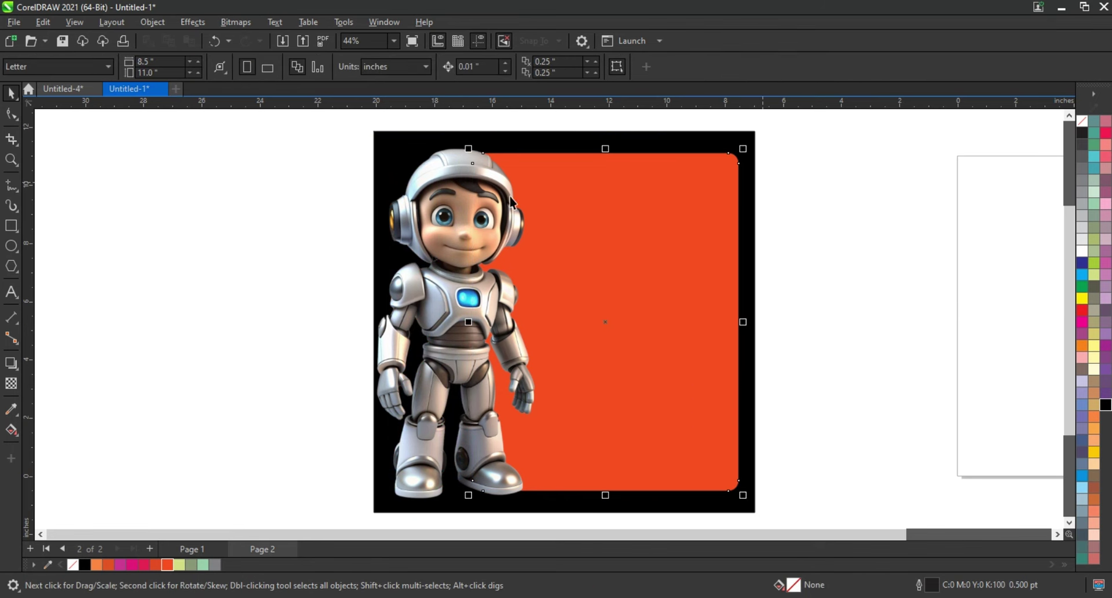
{"action": "left_click", "coordinate": [619, 182]}
{"action": "left_click_drag", "start_coordinate": [743, 134], "coordinate": [740, 144]}
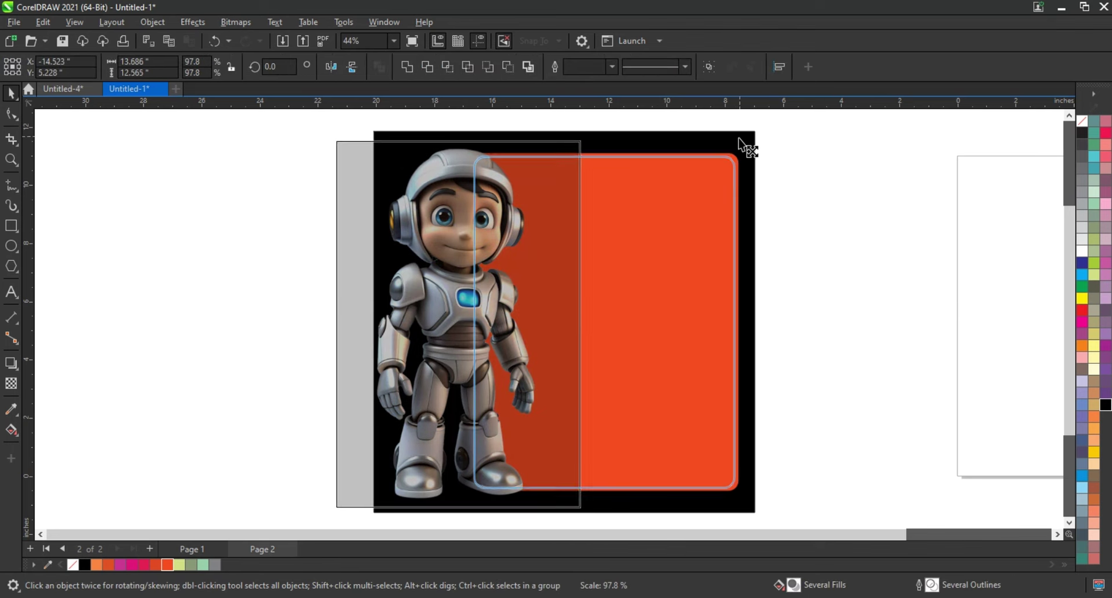
{"action": "left_click", "coordinate": [567, 237]}
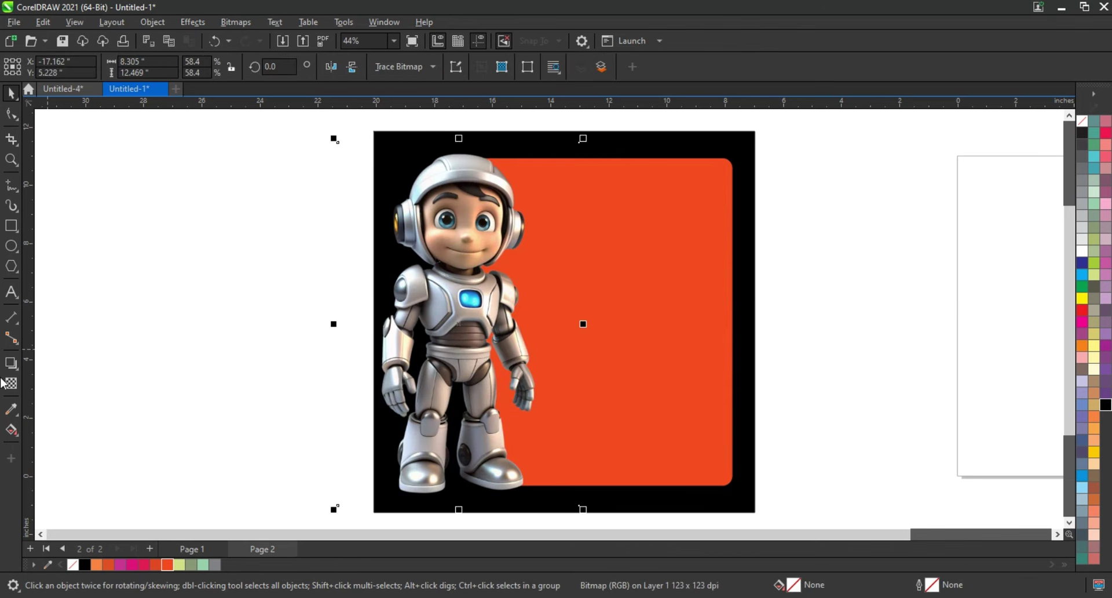
{"action": "left_click", "coordinate": [9, 370]}
Step: Give the robot a drop shadow at opacity 48 and break the shadow apart
{"action": "left_click_drag", "start_coordinate": [572, 357], "coordinate": [586, 360]}
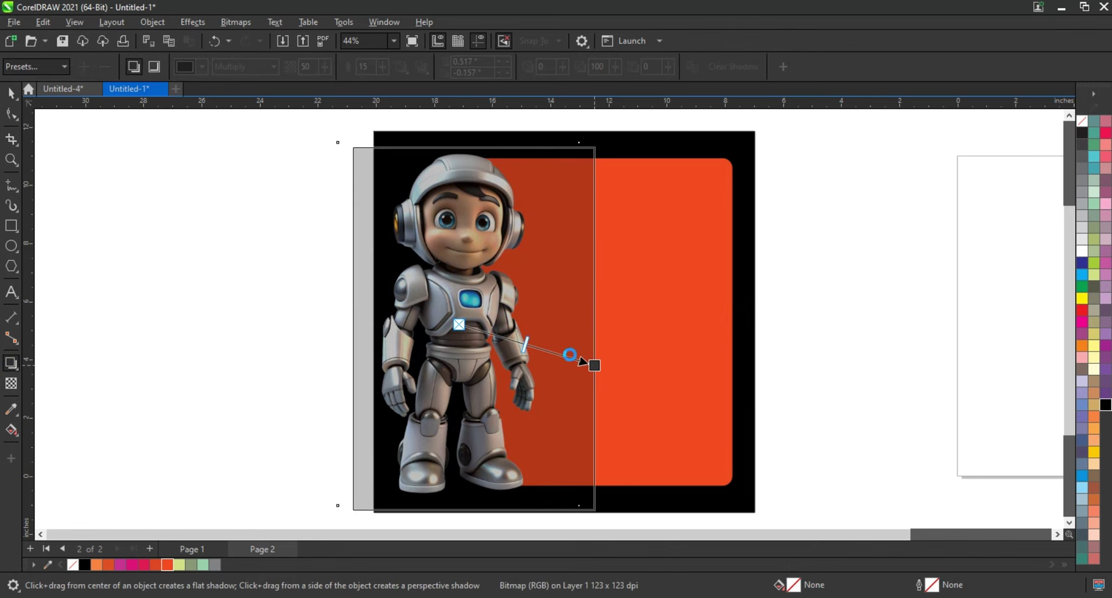
{"action": "left_click_drag", "start_coordinate": [595, 365], "coordinate": [595, 364]}
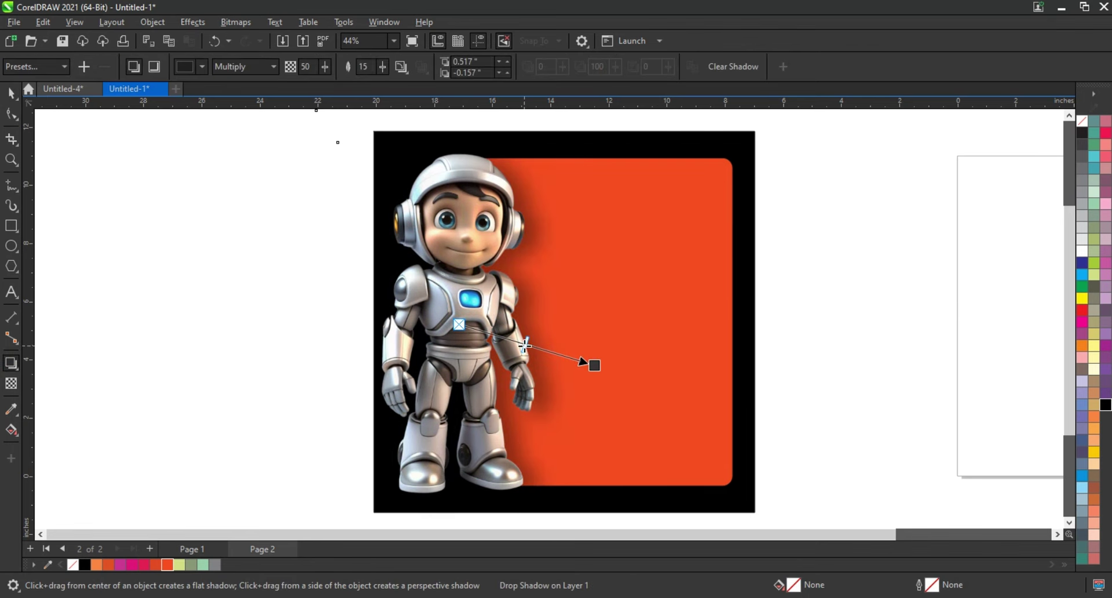
{"action": "left_click_drag", "start_coordinate": [525, 345], "coordinate": [515, 338]}
{"action": "left_click", "coordinate": [11, 93]}
{"action": "left_click", "coordinate": [152, 22]}
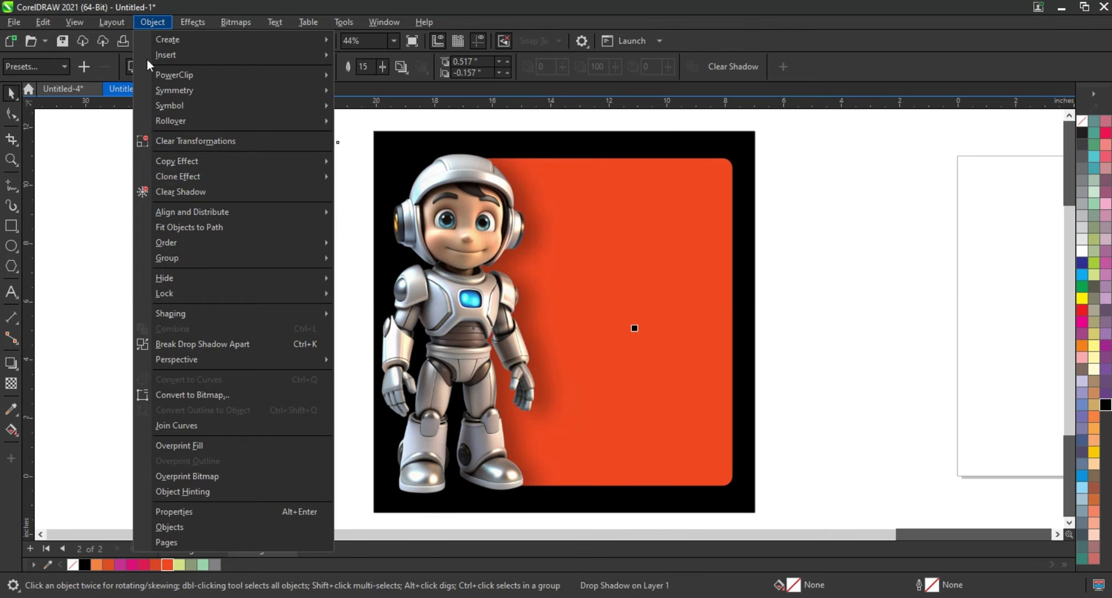
{"action": "left_click", "coordinate": [179, 340]}
Step: PowerClip the robot, shadow and orange panel inside the black square frame
{"action": "scroll", "coordinate": [176, 333], "scroll_direction": "down", "scroll_amount": 2}
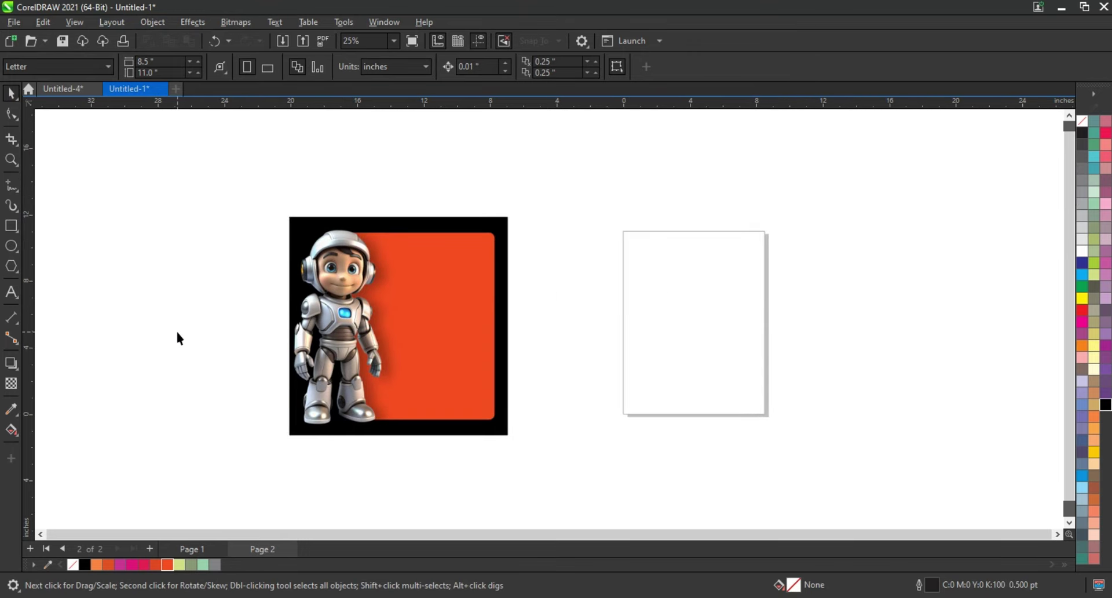
{"action": "left_click_drag", "start_coordinate": [352, 383], "coordinate": [566, 478]}
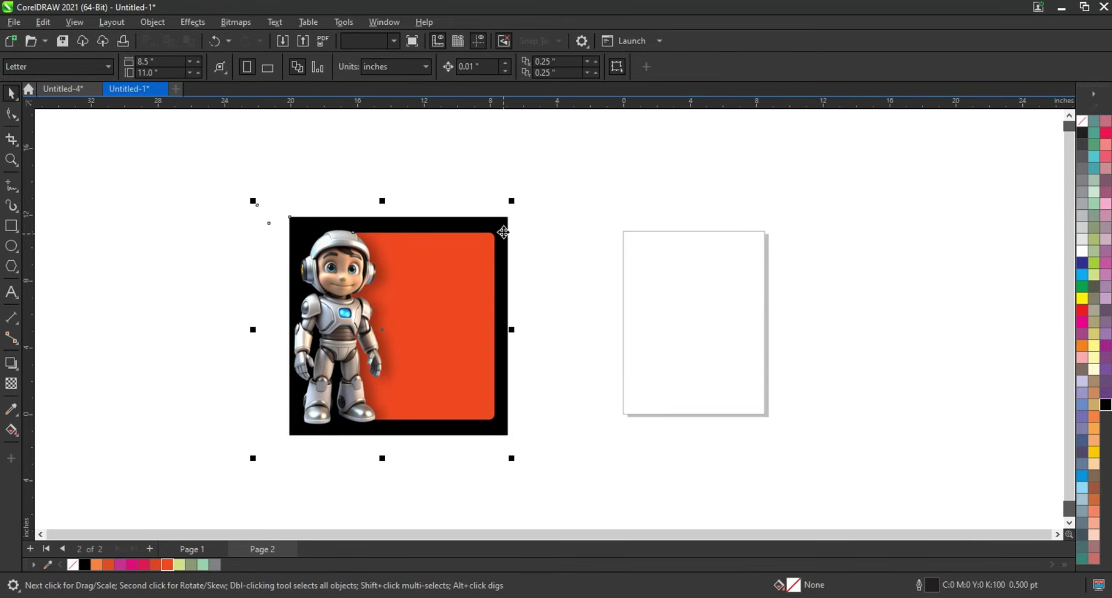
{"action": "right_click", "coordinate": [481, 240]}
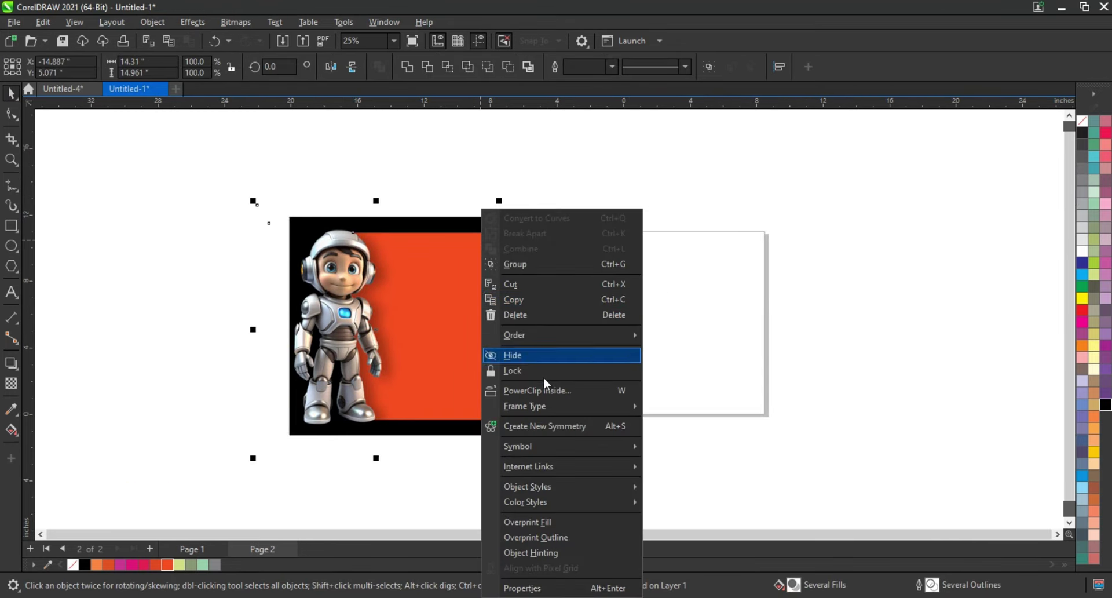
{"action": "left_click", "coordinate": [546, 389]}
{"action": "left_click", "coordinate": [500, 226]}
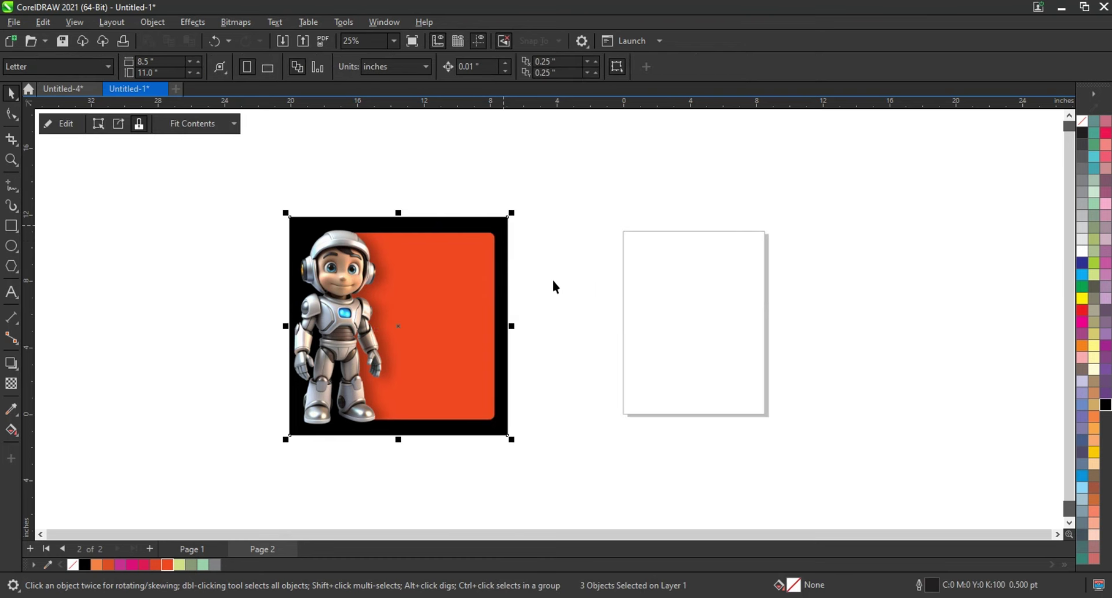
{"action": "left_click", "coordinate": [11, 159]}
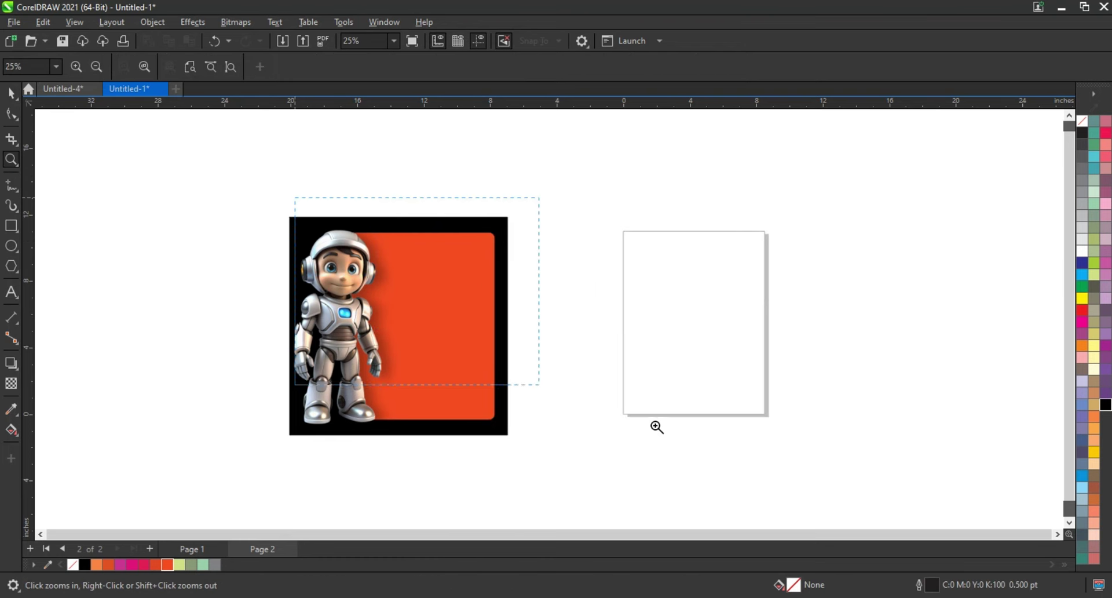
Step: Zoom in on the artwork and open the Tools menu for scripts
{"action": "left_click_drag", "start_coordinate": [293, 199], "coordinate": [777, 446]}
{"action": "left_click", "coordinate": [11, 94]}
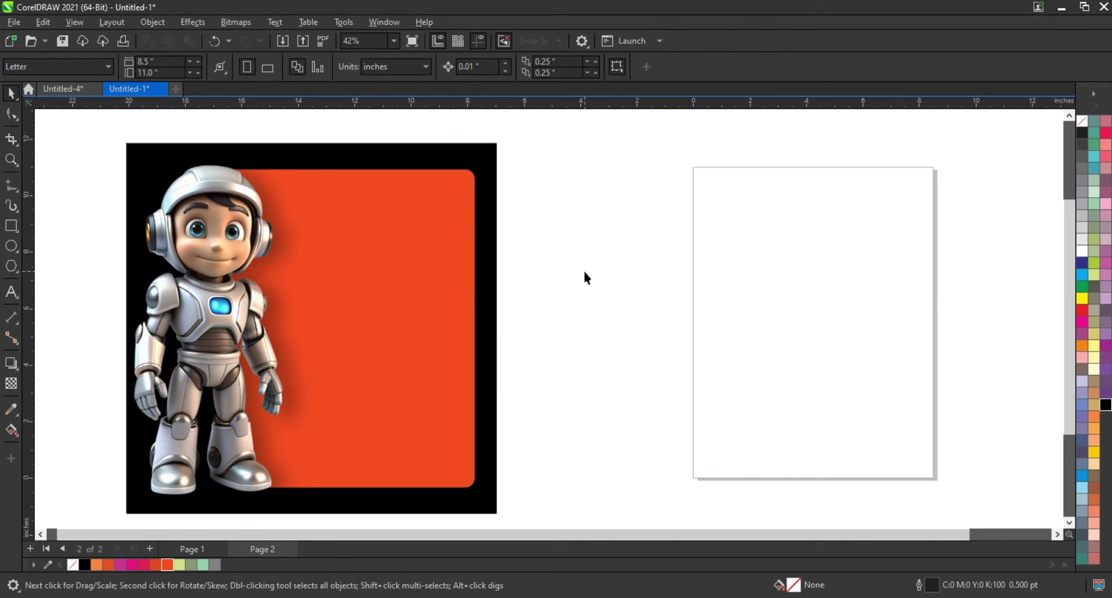
{"action": "left_click", "coordinate": [371, 24]}
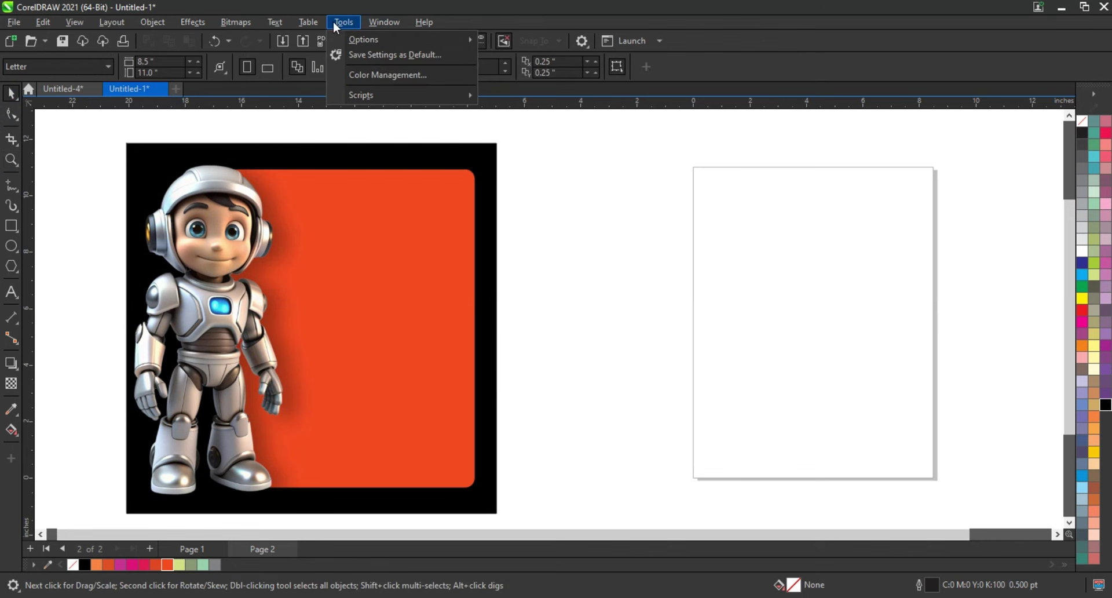
{"action": "mouse_move", "coordinate": [360, 95]}
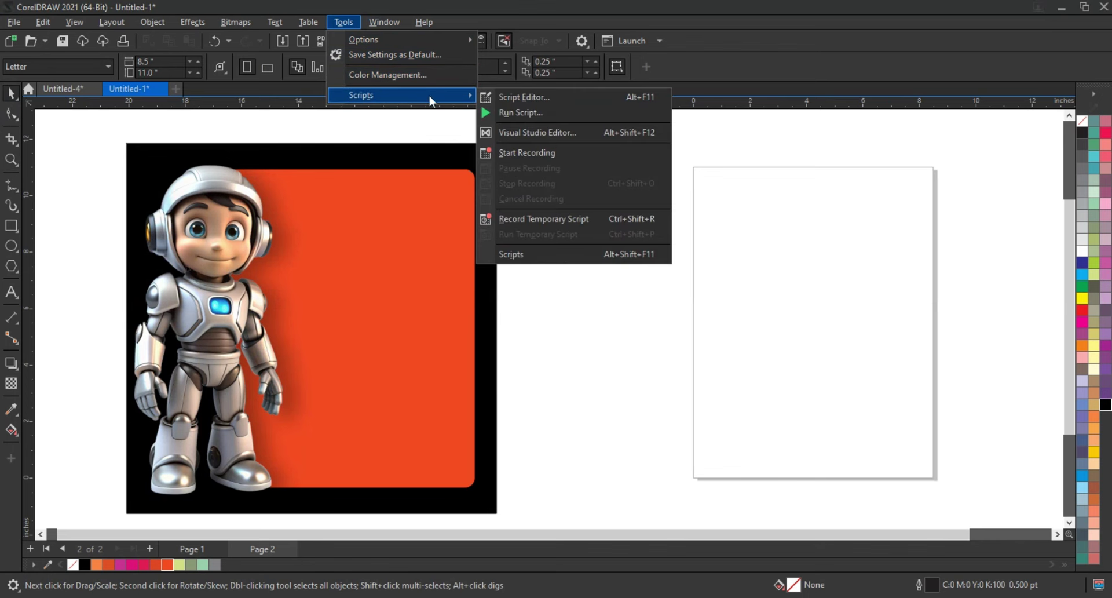
Step: Run the CalendarWizard's Wizard.CreateCalendar macro and generate an August 2024 calendar
{"action": "left_click", "coordinate": [519, 113]}
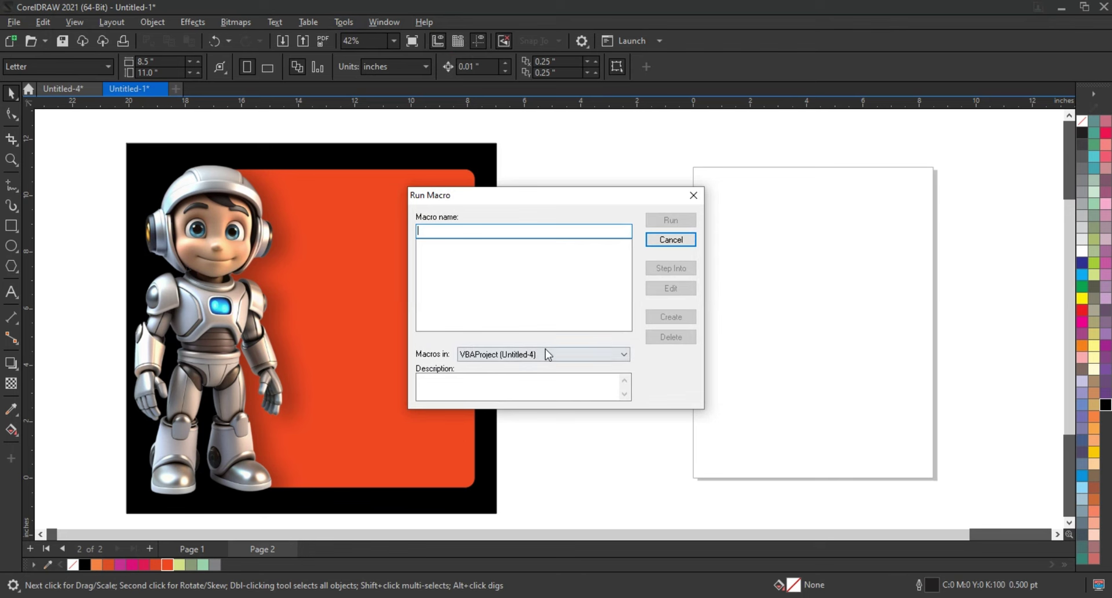
{"action": "left_click", "coordinate": [547, 355]}
{"action": "left_click", "coordinate": [534, 373]}
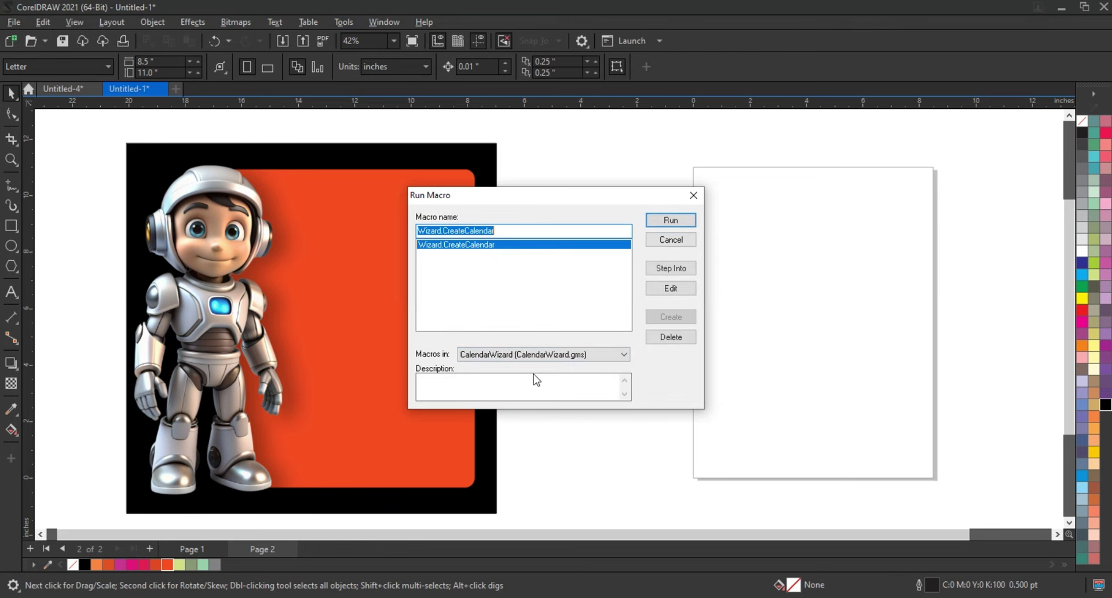
{"action": "left_click", "coordinate": [673, 221]}
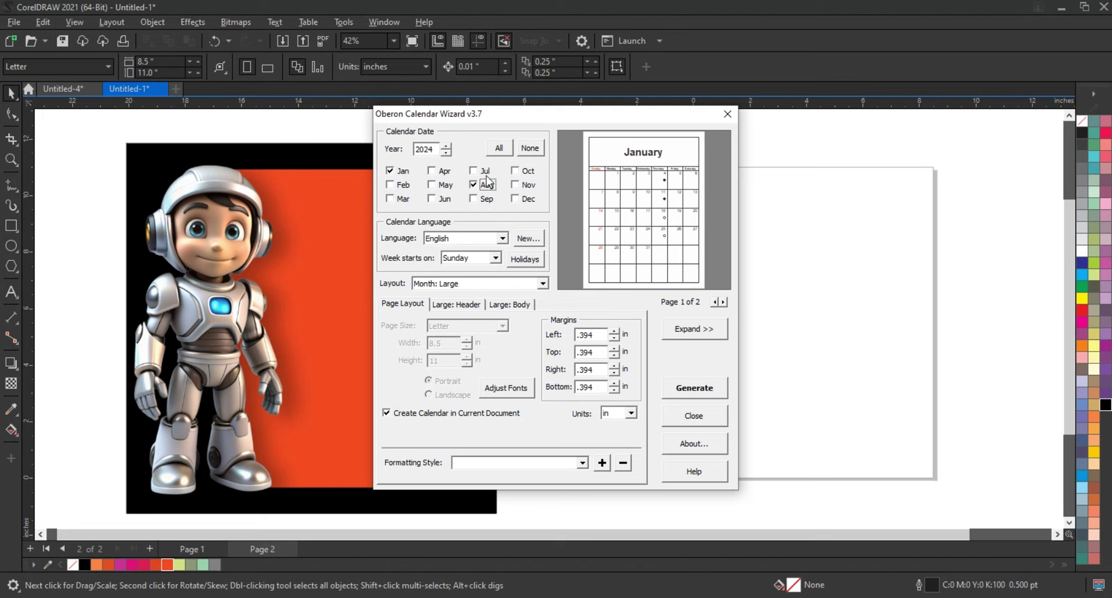
{"action": "left_click", "coordinate": [706, 394]}
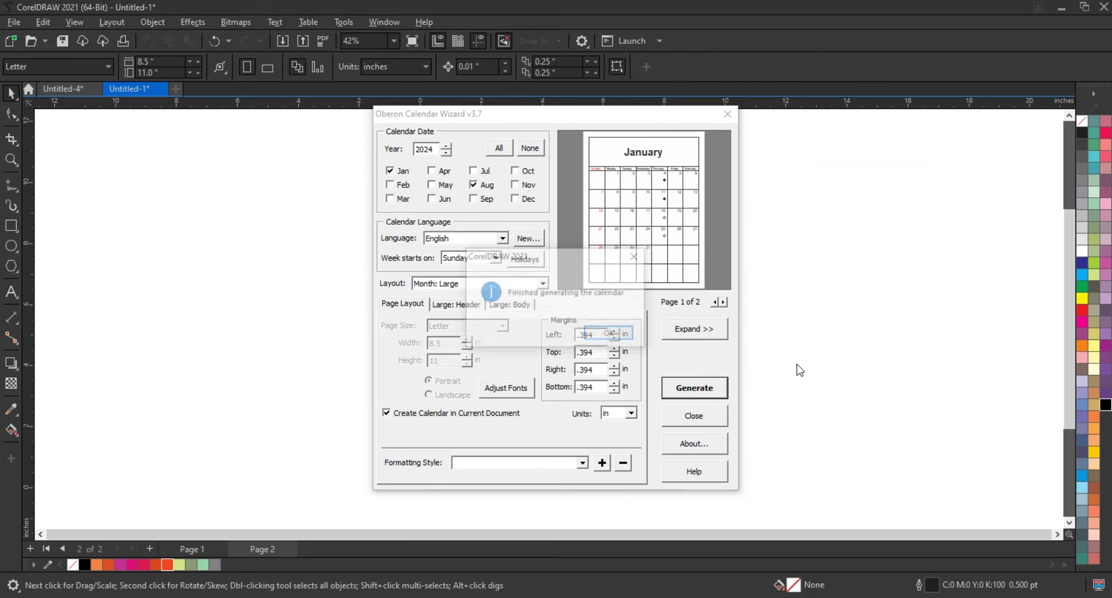
Step: Close the calendar wizard and move the August calendar onto the orange panel beside the robot
{"action": "left_click", "coordinate": [633, 335]}
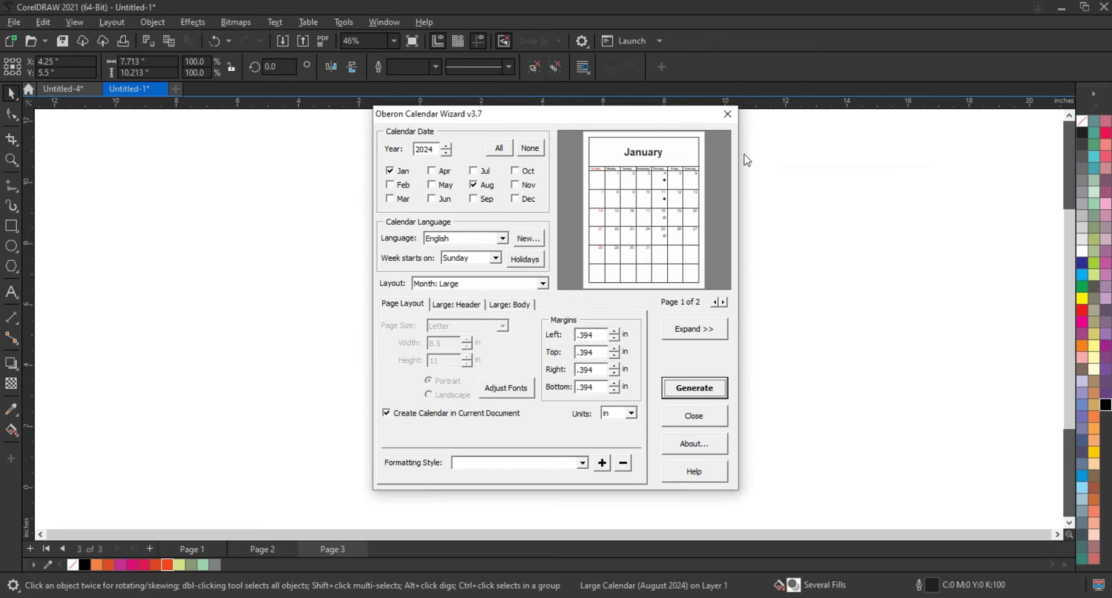
{"action": "left_click", "coordinate": [727, 113]}
{"action": "left_click_drag", "start_coordinate": [357, 146], "coordinate": [676, 496]}
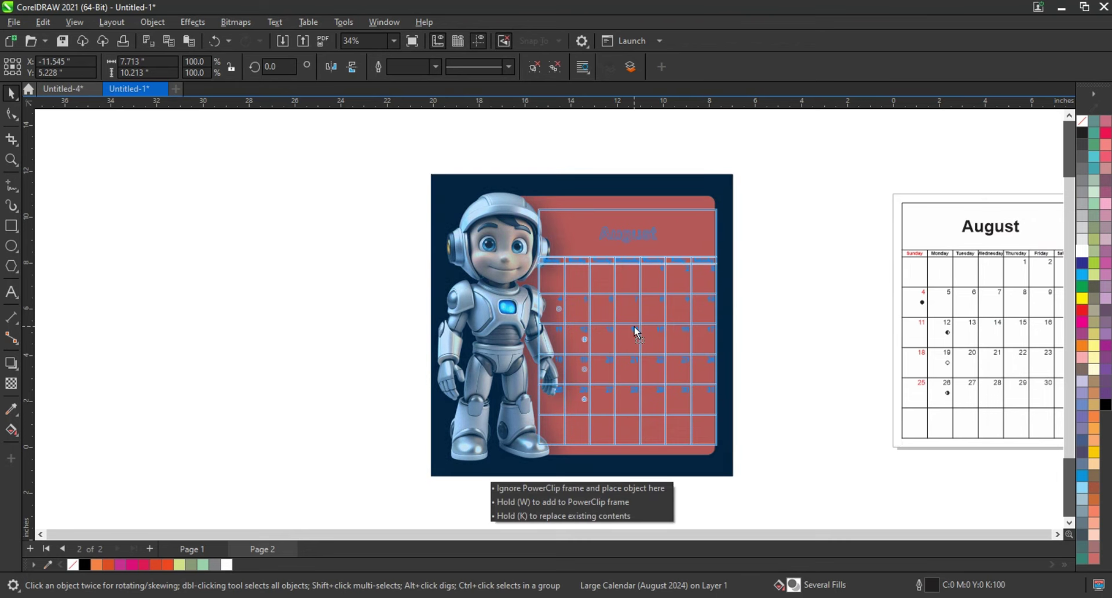
{"action": "left_click_drag", "start_coordinate": [997, 320], "coordinate": [635, 328]}
Step: Delete the calendar's white title, weekday header and date grid backgrounds
{"action": "scroll", "coordinate": [691, 314], "scroll_direction": "up", "scroll_amount": 2}
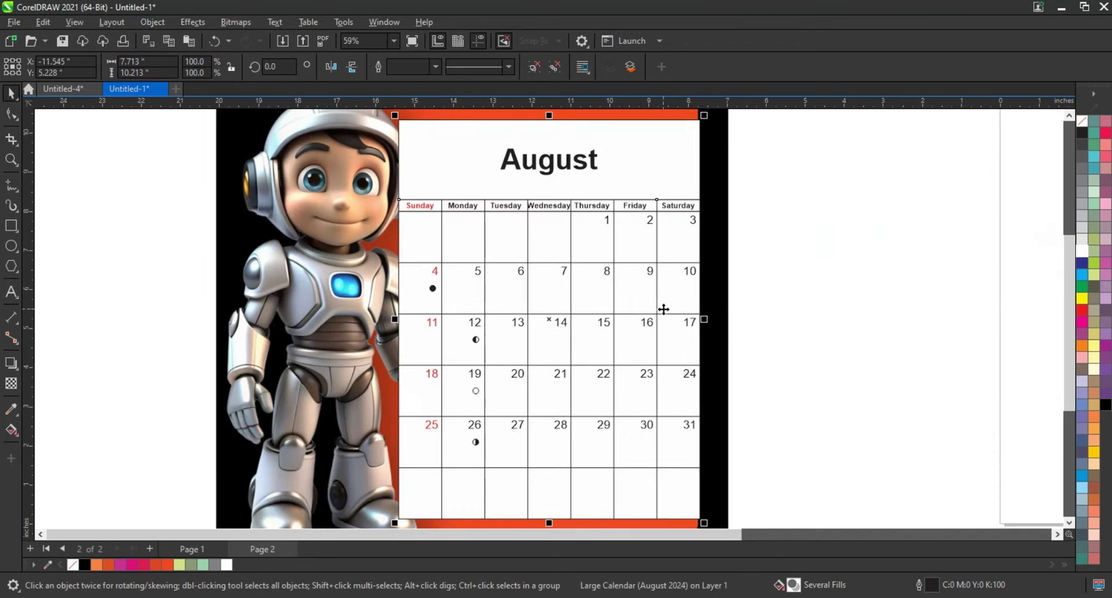
{"action": "left_click", "coordinate": [537, 65]}
{"action": "left_click", "coordinate": [664, 150]}
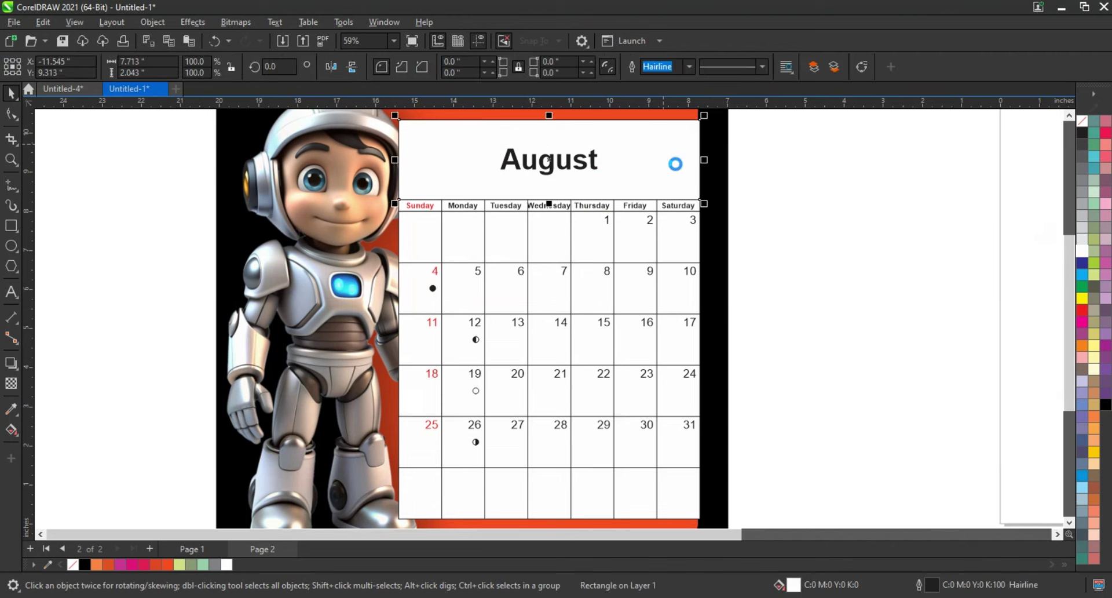
{"action": "key", "text": "Delete"}
{"action": "left_click", "coordinate": [699, 206]}
{"action": "key", "text": "Delete"}
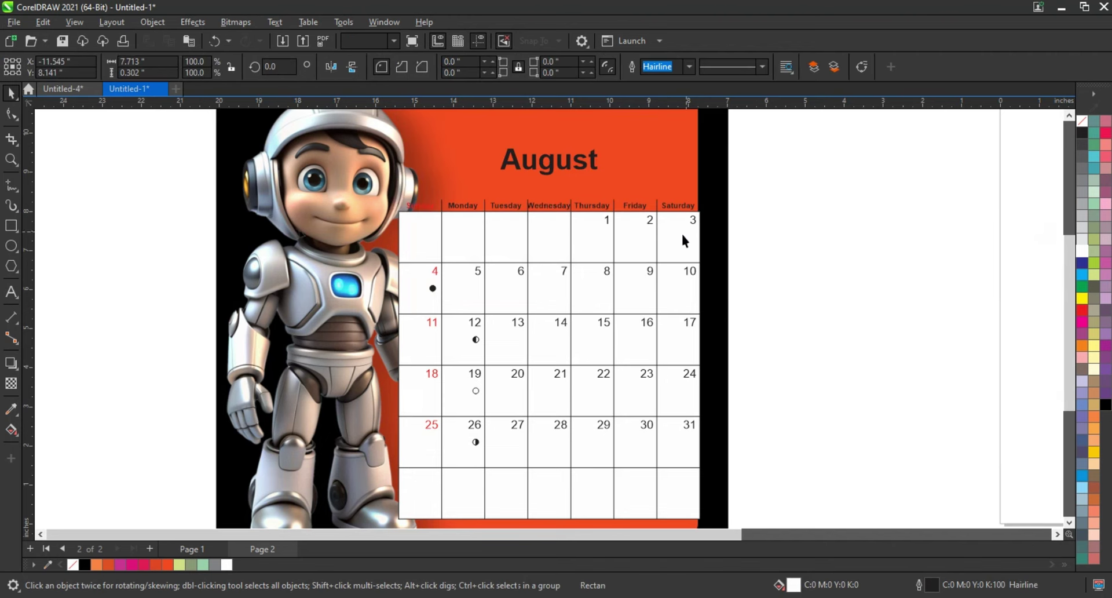
{"action": "left_click", "coordinate": [681, 231]}
{"action": "key", "text": "Delete"}
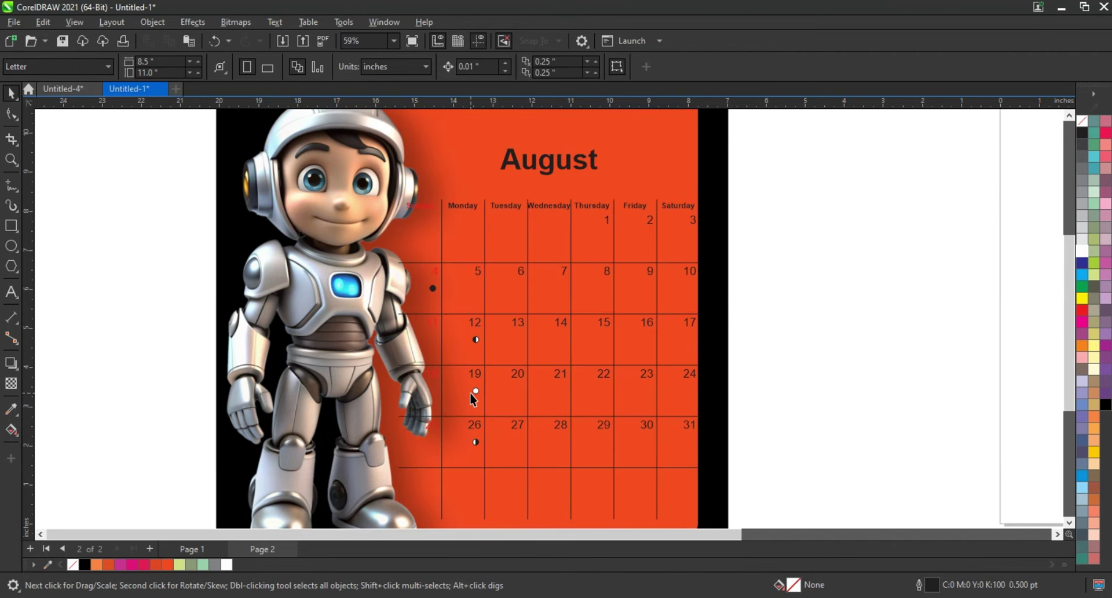
Step: Delete the moon icons under 19, 26 and 12
{"action": "left_click", "coordinate": [475, 390]}
{"action": "key", "text": "Delete"}
{"action": "left_click", "coordinate": [476, 442]}
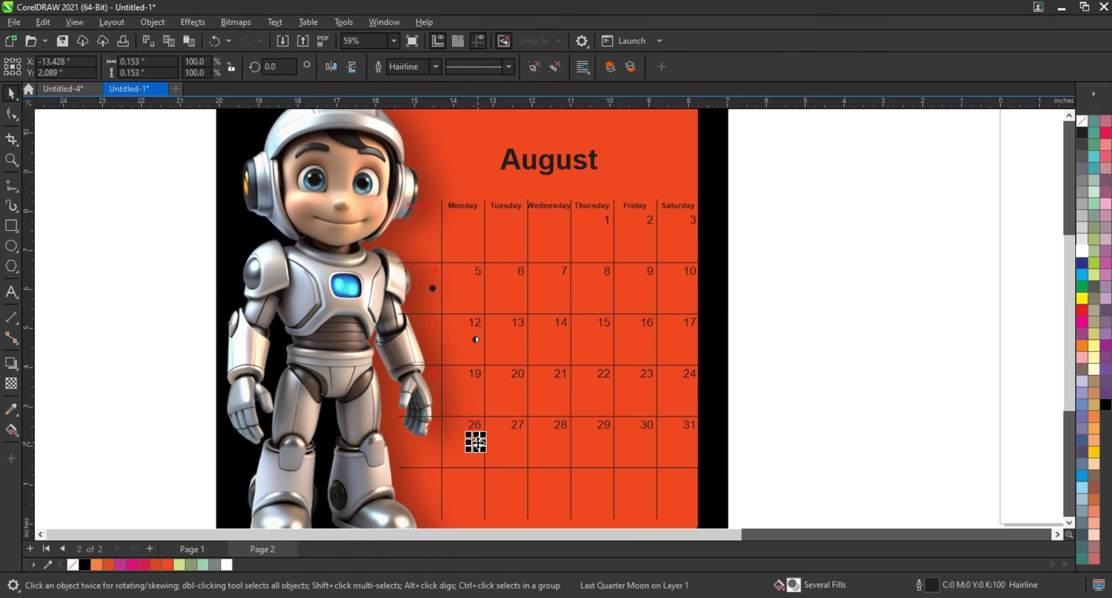
{"action": "key", "text": "Delete"}
{"action": "left_click", "coordinate": [476, 340]}
{"action": "key", "text": "Delete"}
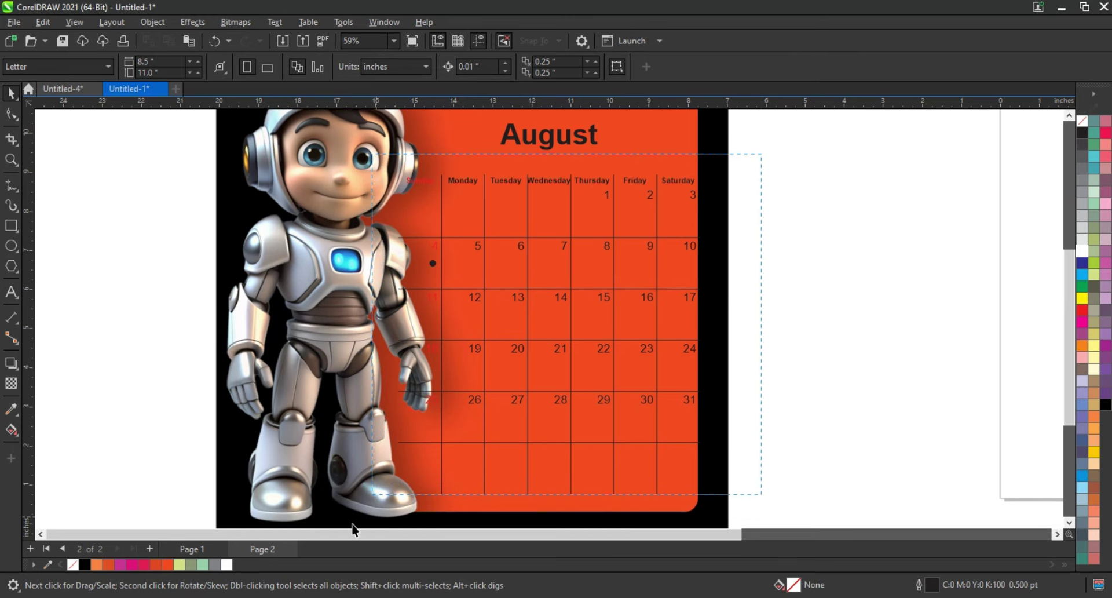
Step: Scale the calendar grid and numbers down to about 91.7% to fit the orange panel
{"action": "left_click_drag", "start_coordinate": [609, 338], "coordinate": [355, 524]}
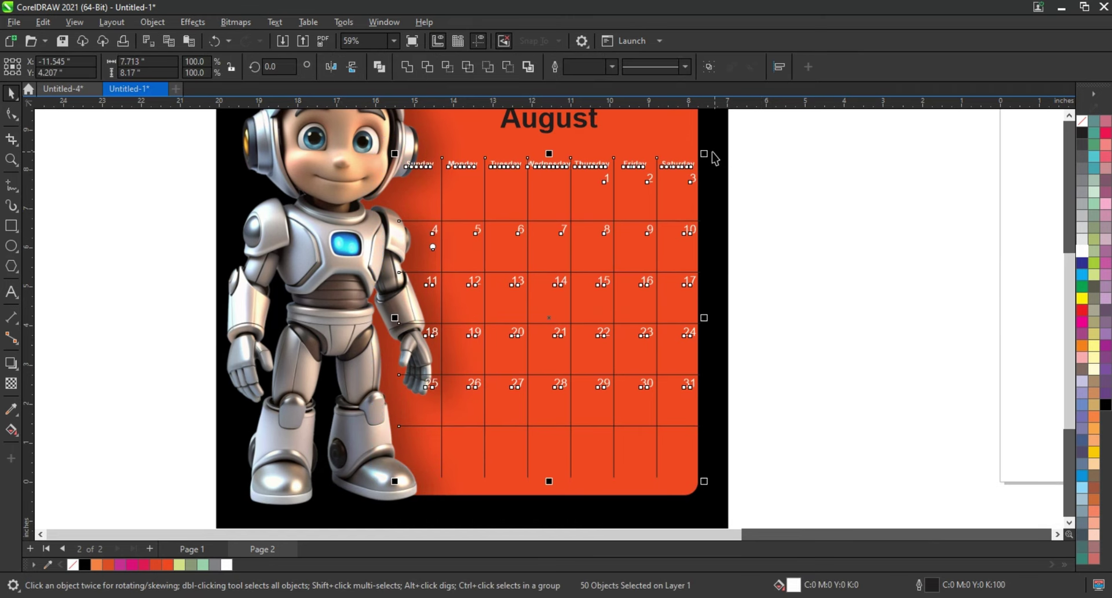
{"action": "mouse_move", "coordinate": [704, 154]}
{"action": "left_mouse_down"}
{"action": "mouse_move", "coordinate": [692, 166]}
{"action": "mouse_move", "coordinate": [727, 230]}
{"action": "left_mouse_up"}
{"action": "left_click", "coordinate": [721, 229]}
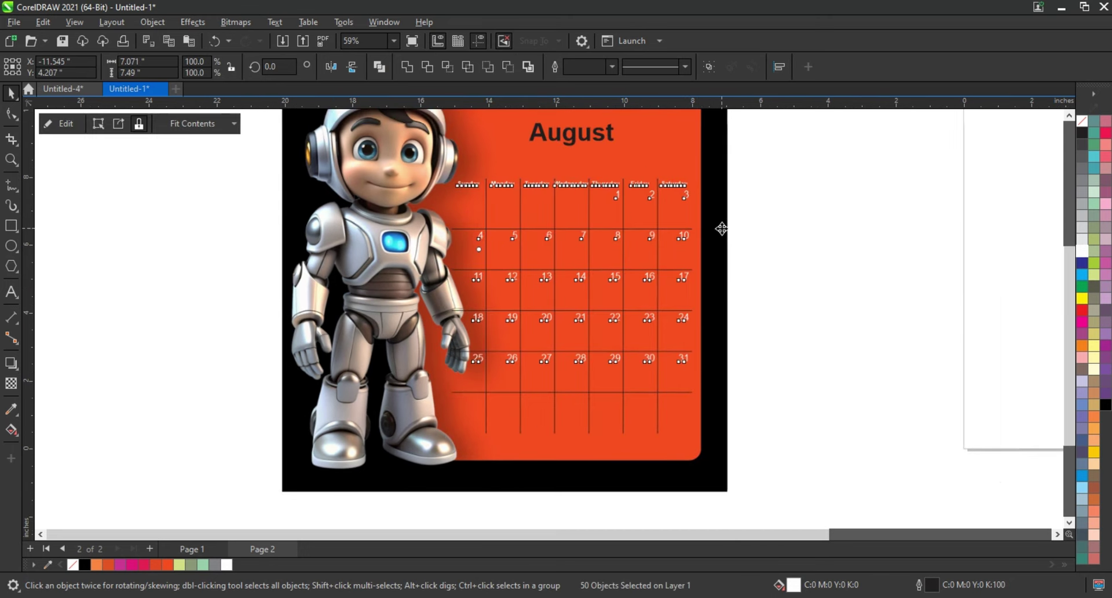
{"action": "scroll", "coordinate": [747, 230], "scroll_direction": "down", "scroll_amount": 1}
{"action": "left_click", "coordinate": [769, 231]}
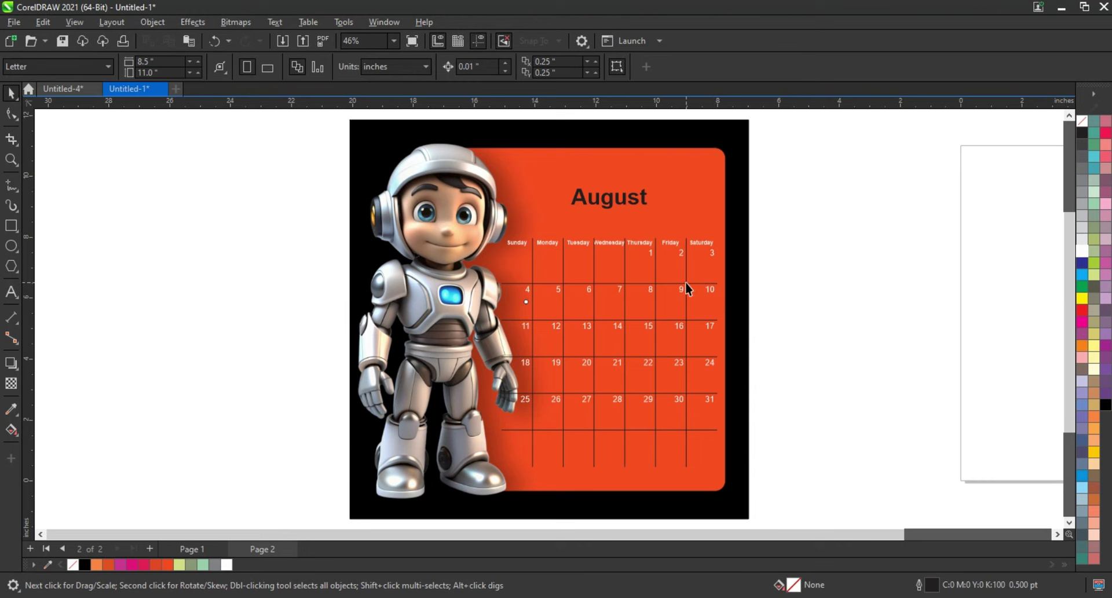
{"action": "left_click", "coordinate": [687, 289]}
Step: Zoom into the date grid and select the small dot under the 4
{"action": "key", "text": "z"}
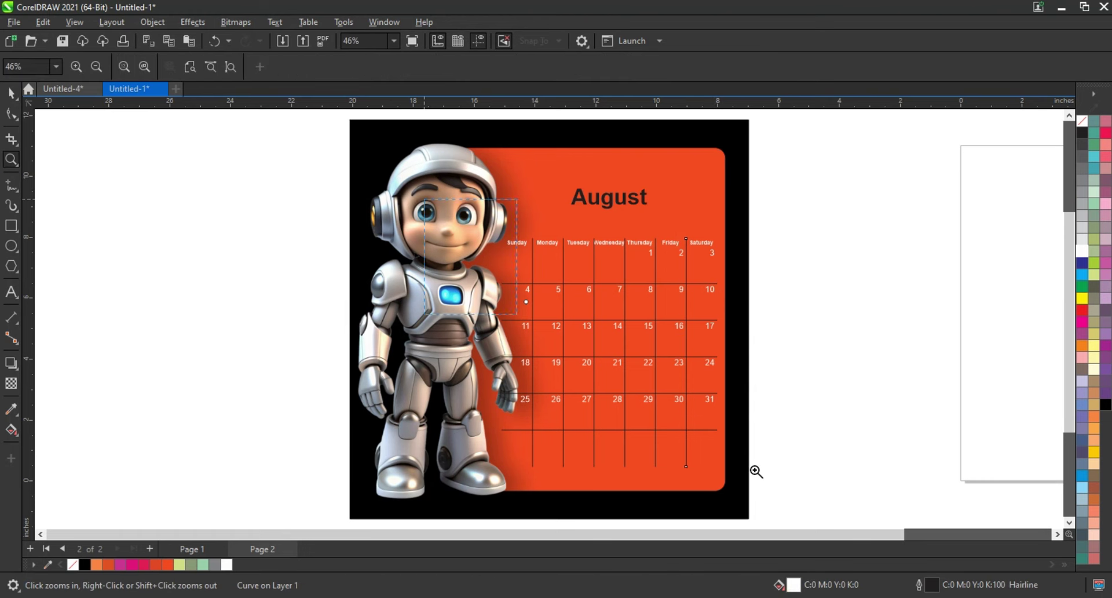
{"action": "left_click_drag", "start_coordinate": [755, 471], "coordinate": [803, 488]}
{"action": "key", "text": "space"}
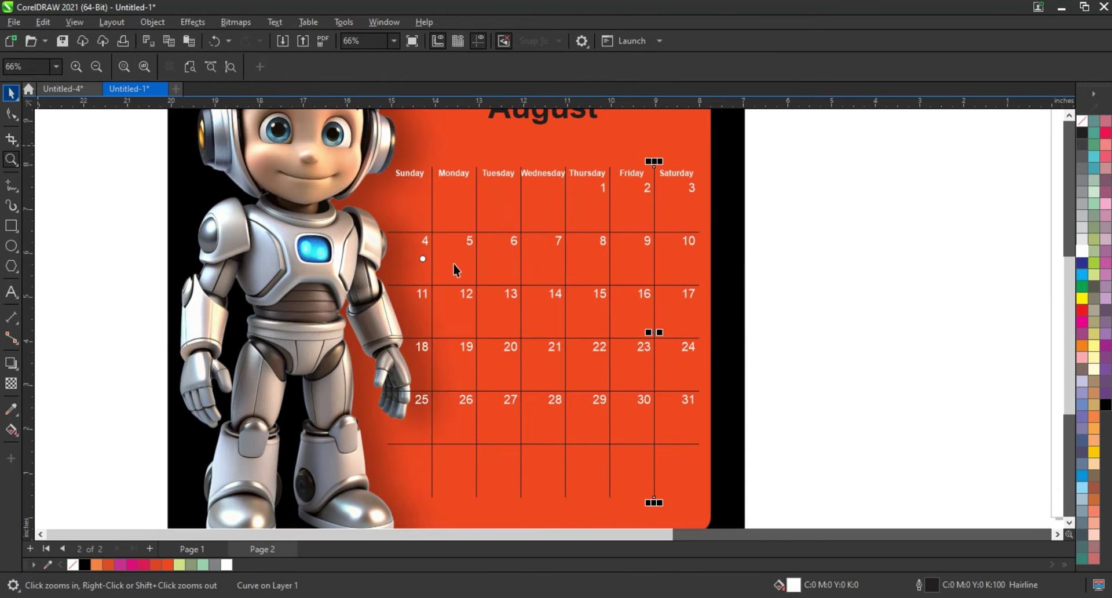
{"action": "key", "text": "space"}
{"action": "left_click_drag", "start_coordinate": [794, 265], "coordinate": [417, 278]}
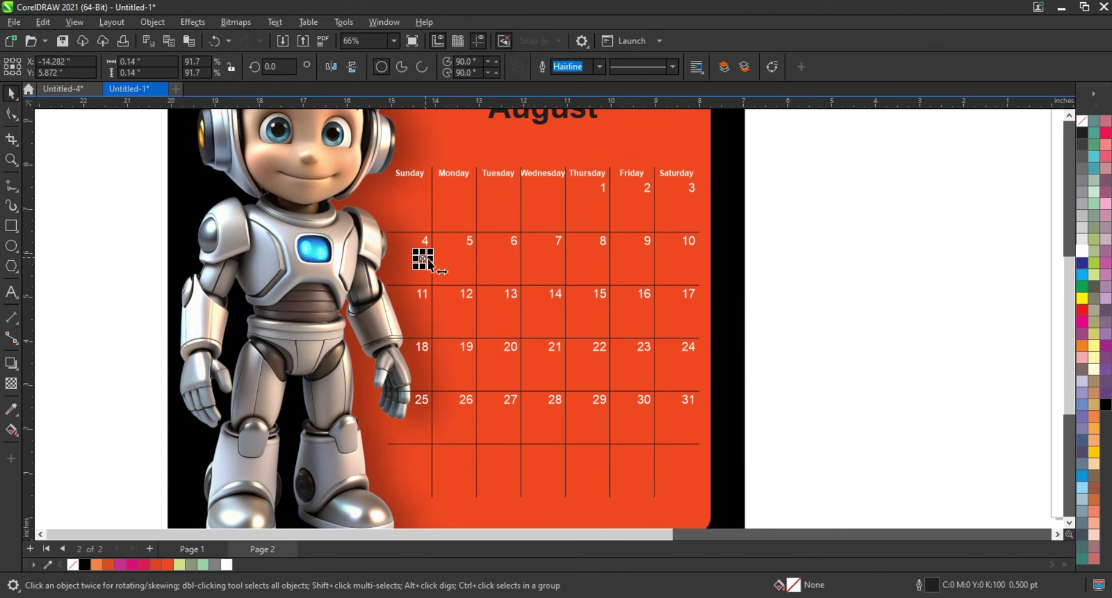
Step: Select the calendar's date numbers and weekday names for bolding
{"action": "left_click_drag", "start_coordinate": [780, 165], "coordinate": [671, 422]}
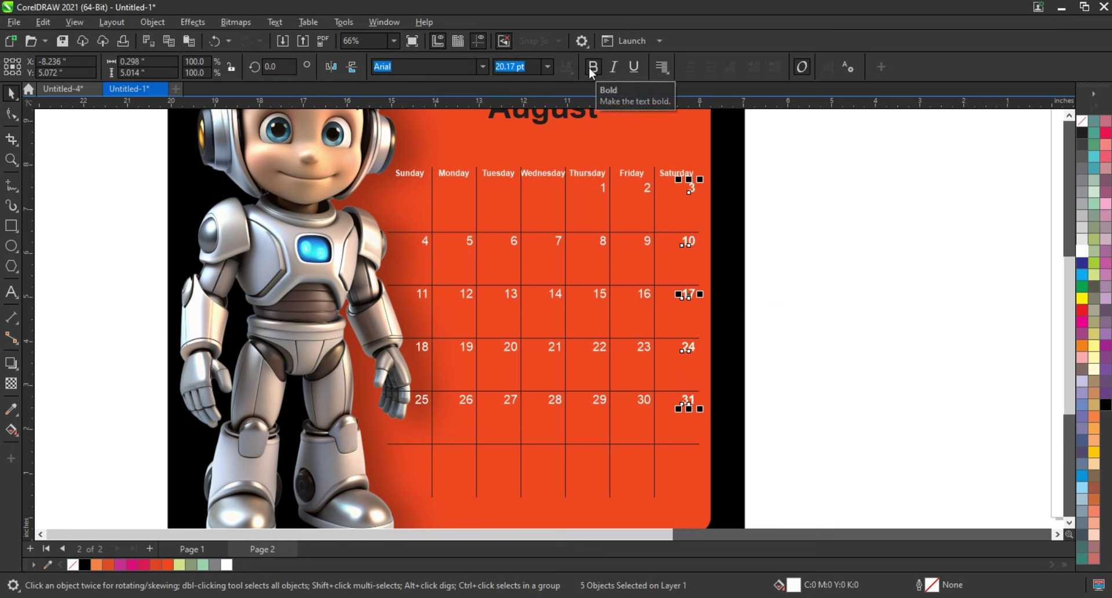
{"action": "left_click_drag", "start_coordinate": [758, 182], "coordinate": [404, 425]}
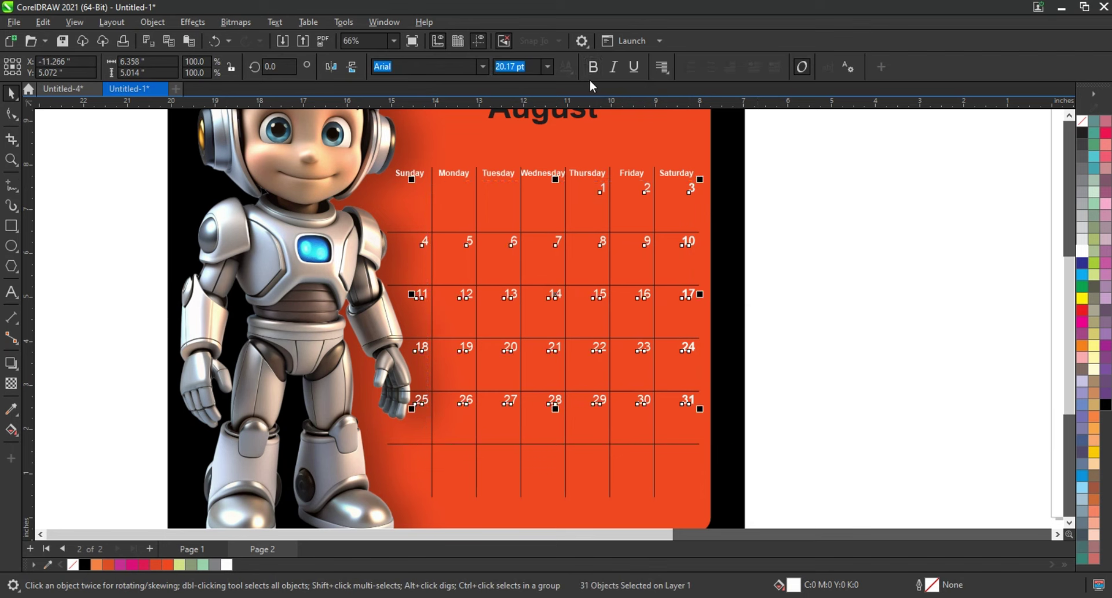
{"action": "left_click_drag", "start_coordinate": [768, 163], "coordinate": [395, 190]}
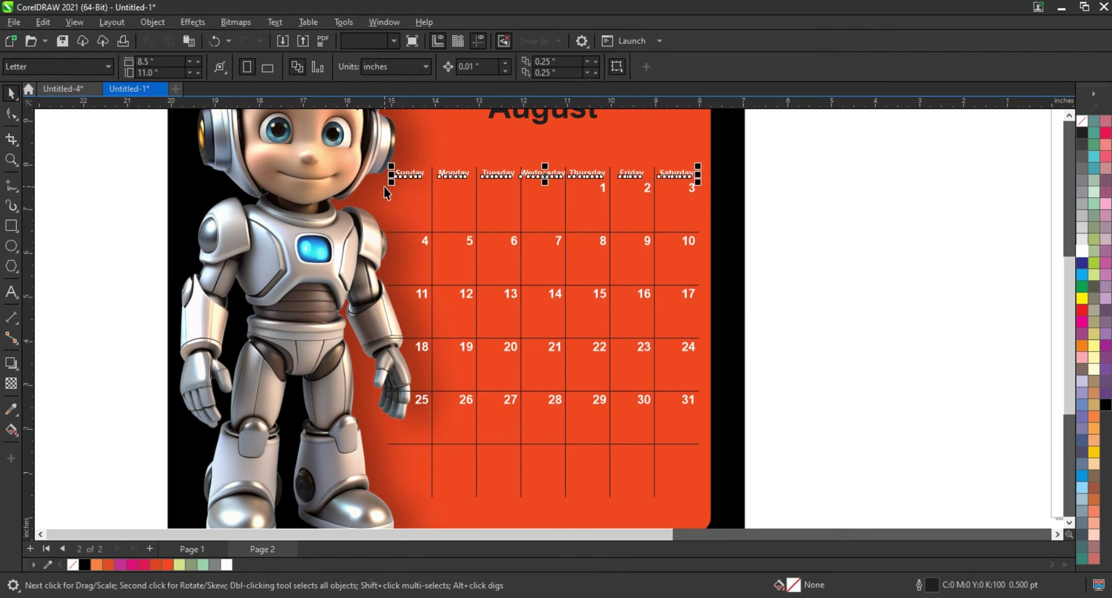
{"action": "left_click", "coordinate": [824, 184]}
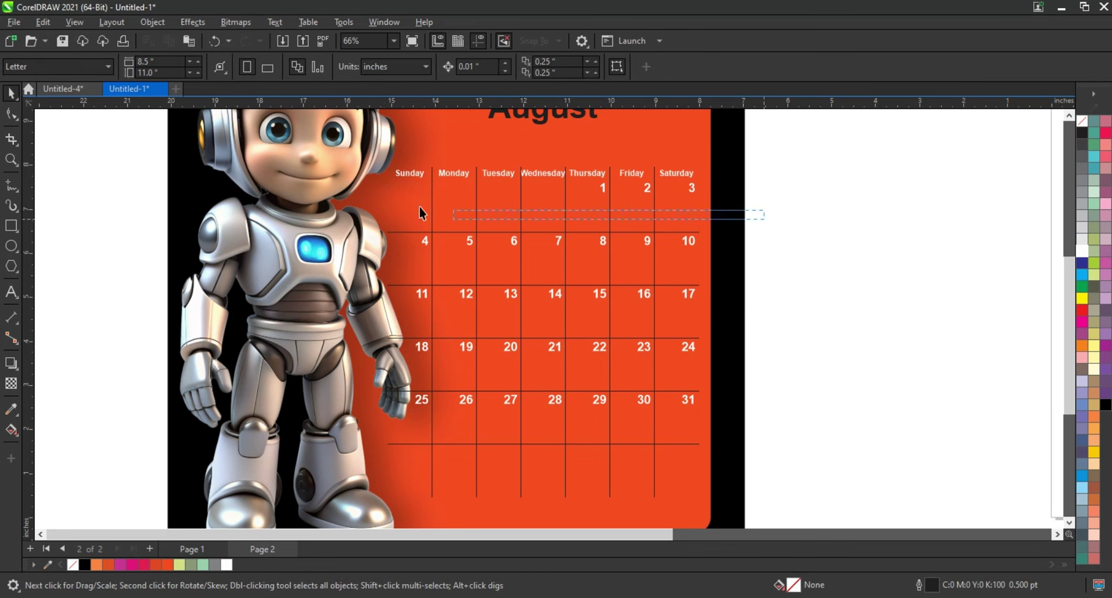
Step: Give the calendar's vertical grid lines a 2.0 pt outline
{"action": "left_click_drag", "start_coordinate": [764, 223], "coordinate": [422, 211]}
{"action": "left_click", "coordinate": [612, 67]}
{"action": "left_click", "coordinate": [583, 143]}
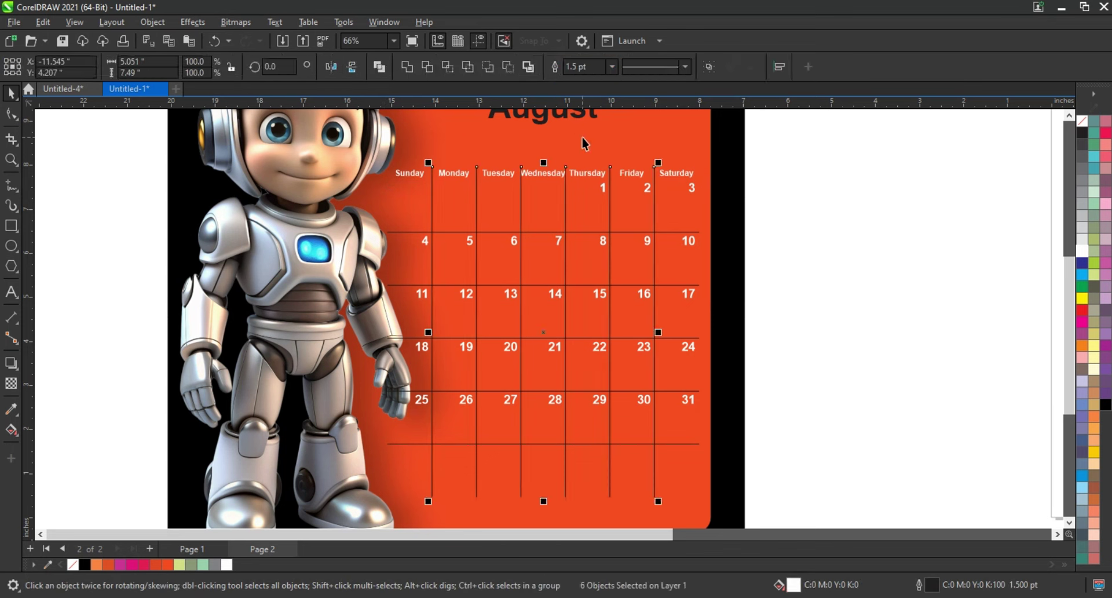
{"action": "left_click", "coordinate": [612, 66]}
{"action": "left_click", "coordinate": [576, 143]}
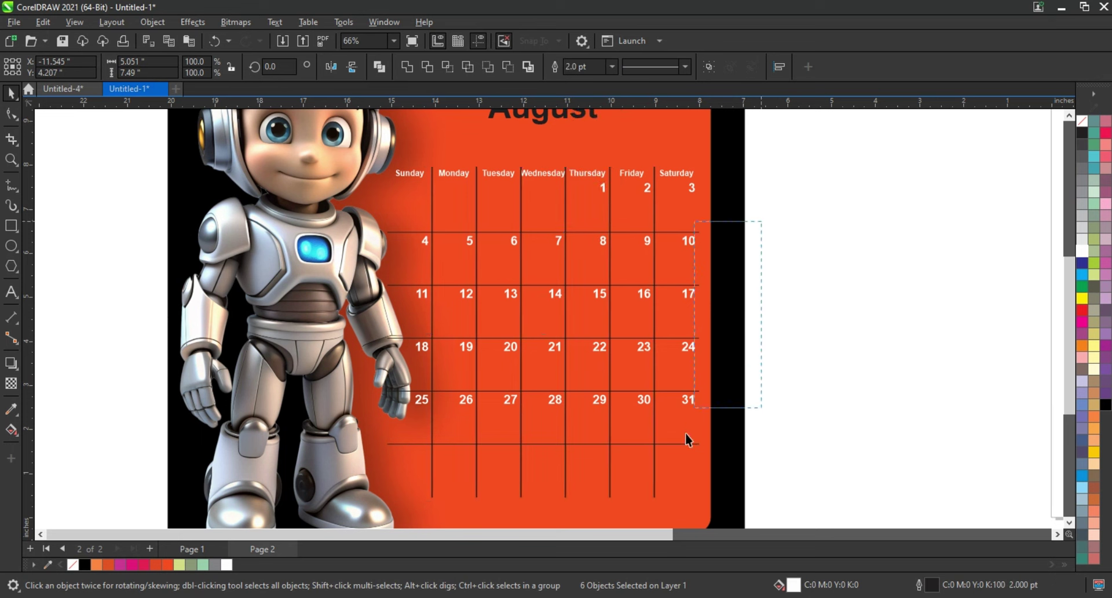
Step: Select the five horizontal grid lines and give them a 3.0 pt outline
{"action": "left_click_drag", "start_coordinate": [759, 217], "coordinate": [687, 451]}
{"action": "left_click", "coordinate": [692, 248]}
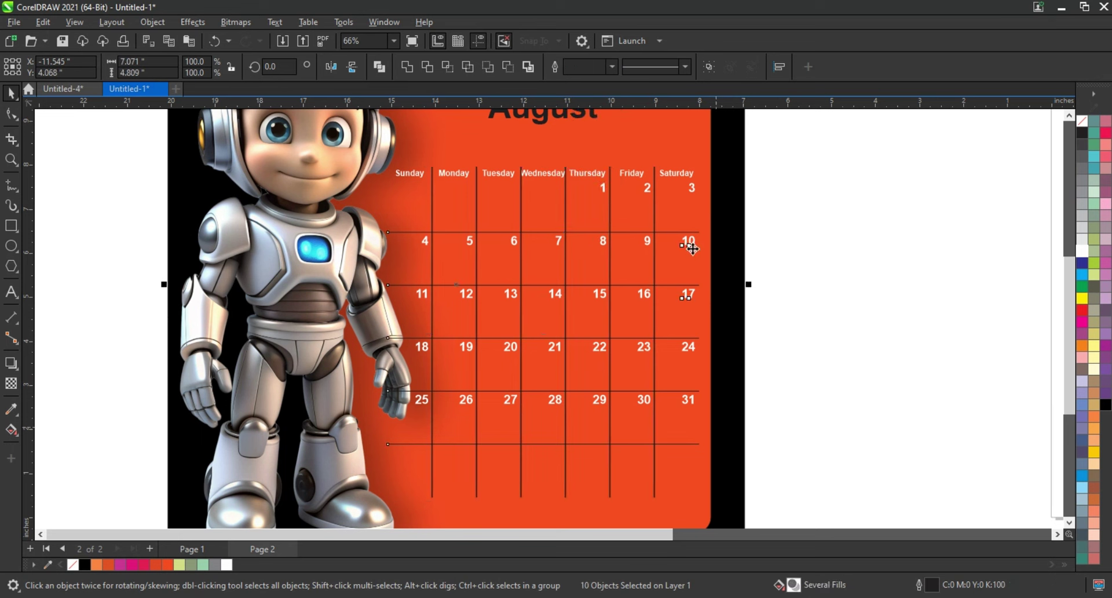
{"action": "left_click", "coordinate": [691, 293]}
{"action": "left_click", "coordinate": [611, 66]}
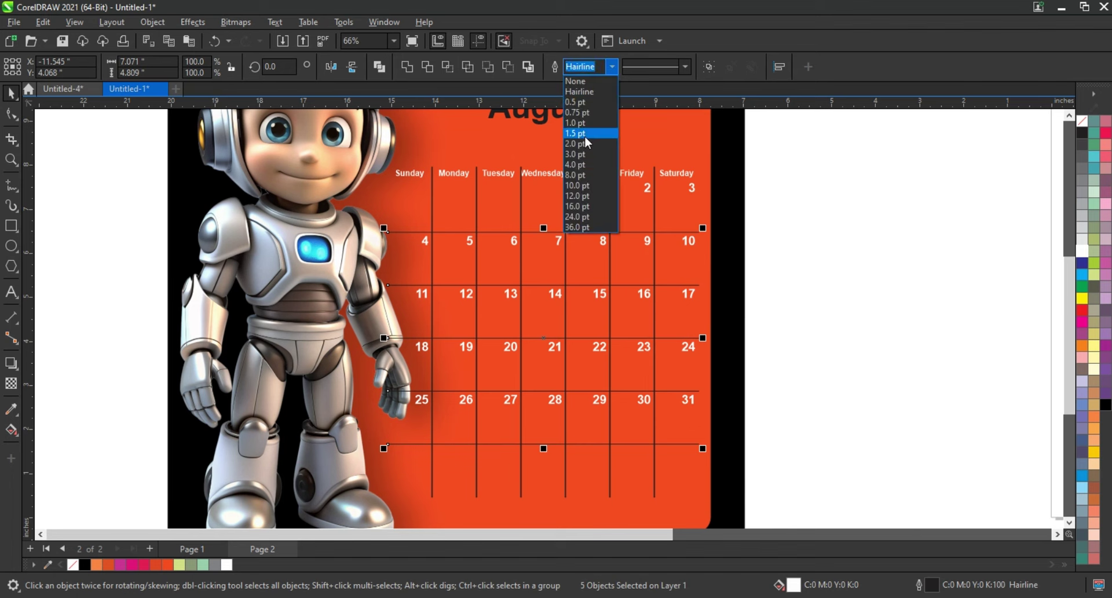
{"action": "left_click", "coordinate": [590, 166]}
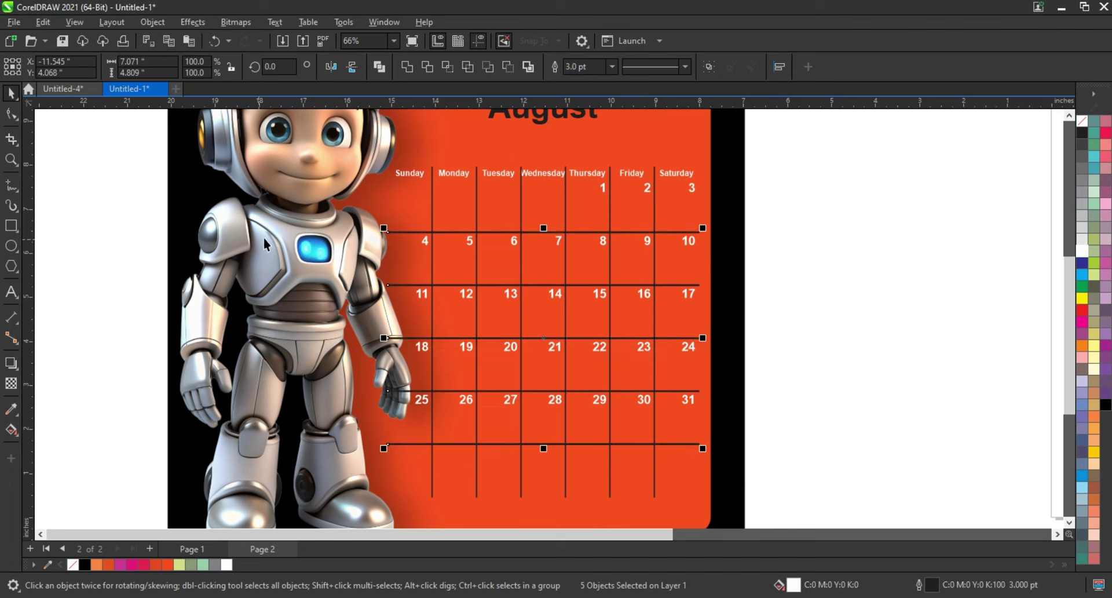
Step: Combine the horizontal lines into one curve and stretch it to the panel's right edge
{"action": "left_click", "coordinate": [378, 68]}
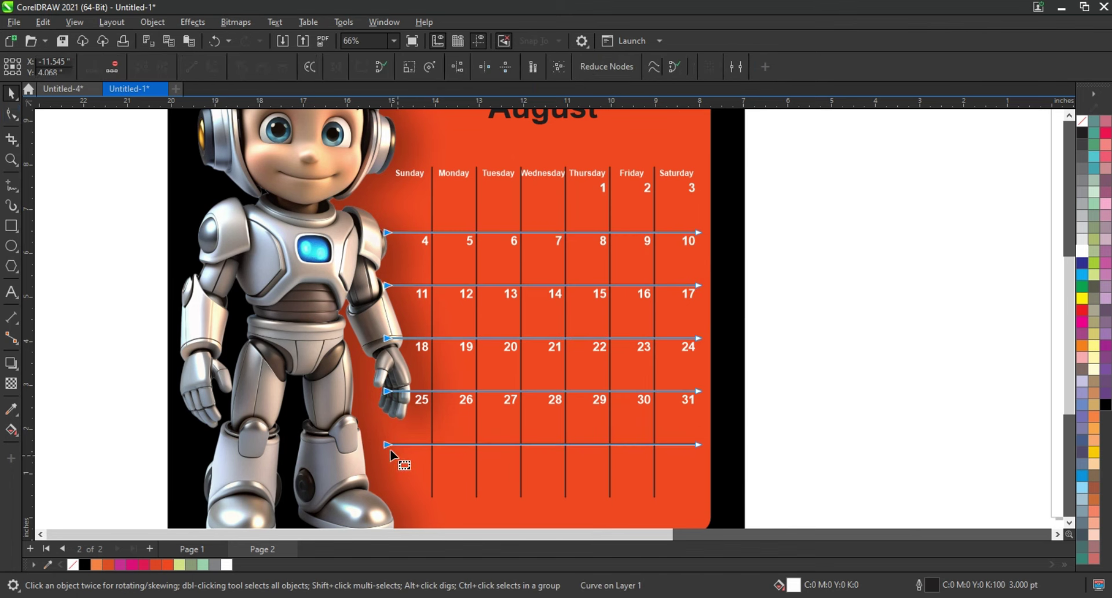
{"action": "left_click", "coordinate": [11, 114]}
{"action": "left_click", "coordinate": [11, 92]}
{"action": "scroll", "coordinate": [502, 316], "scroll_direction": "down", "scroll_amount": 1}
{"action": "scroll", "coordinate": [517, 244], "scroll_direction": "down", "scroll_amount": 1}
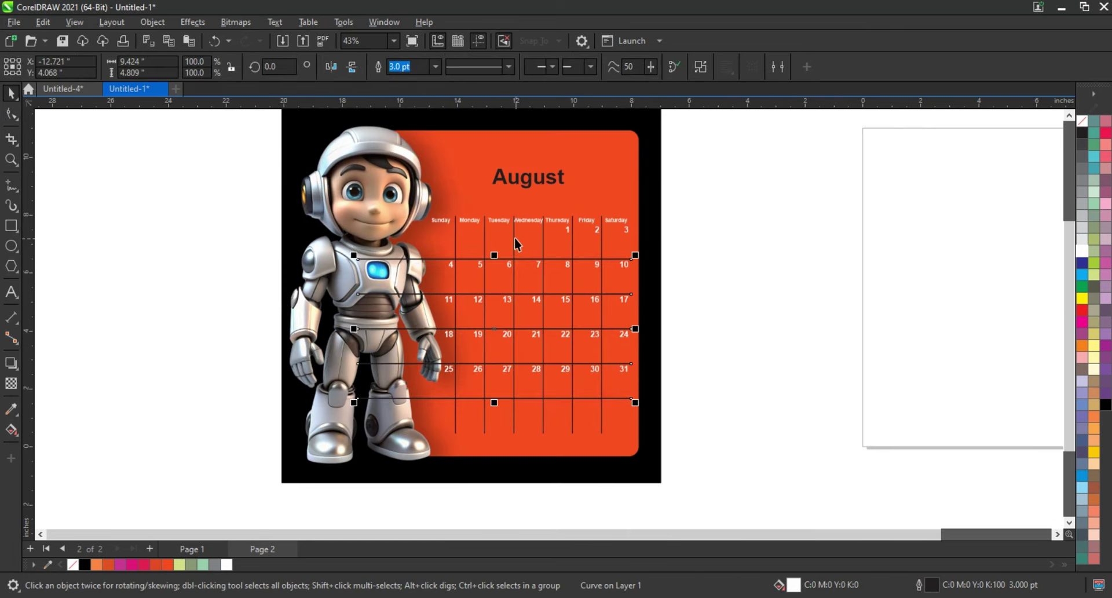
{"action": "left_click_drag", "start_coordinate": [636, 329], "coordinate": [652, 329]}
Step: Change the month title to uppercase AUGUST and enlarge it to about 102 pt
{"action": "right_click", "coordinate": [643, 293]}
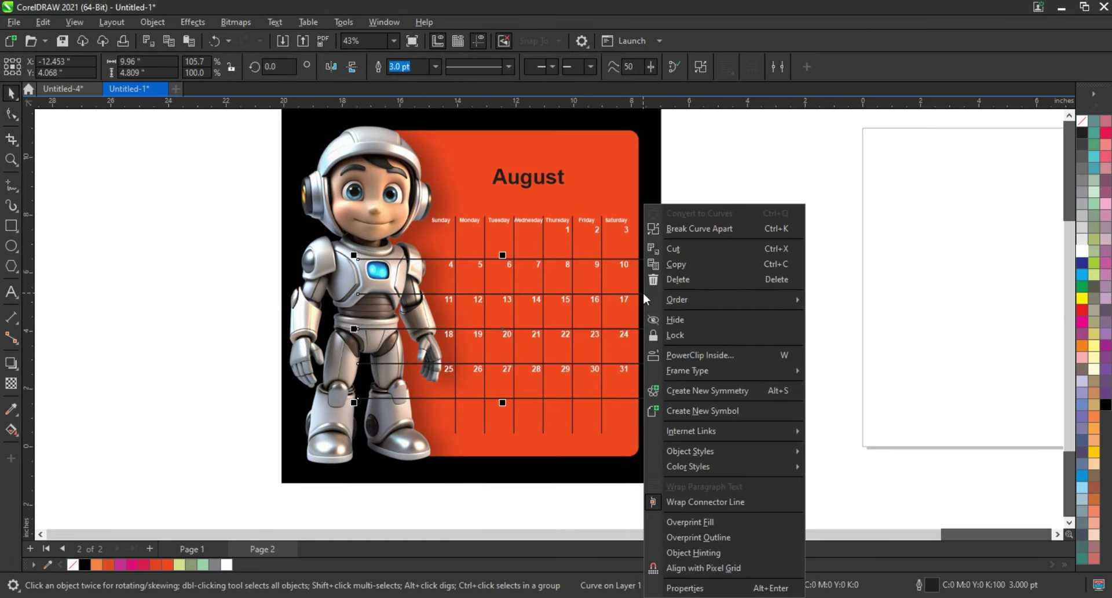
{"action": "key", "text": "Escape"}
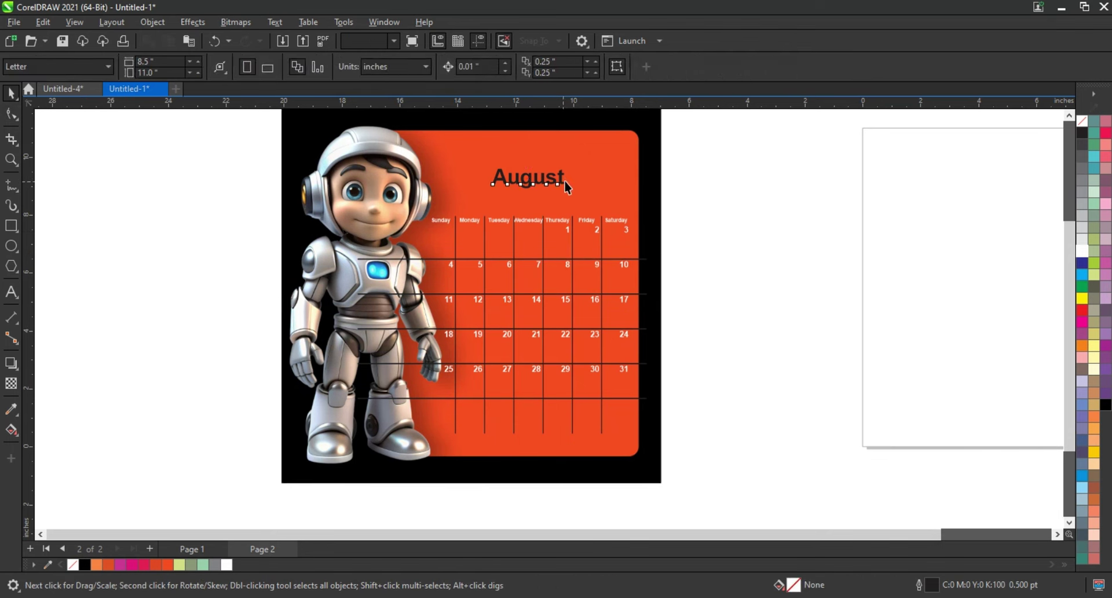
{"action": "left_click", "coordinate": [564, 180]}
{"action": "left_click", "coordinate": [287, 23]}
{"action": "left_click", "coordinate": [313, 313]}
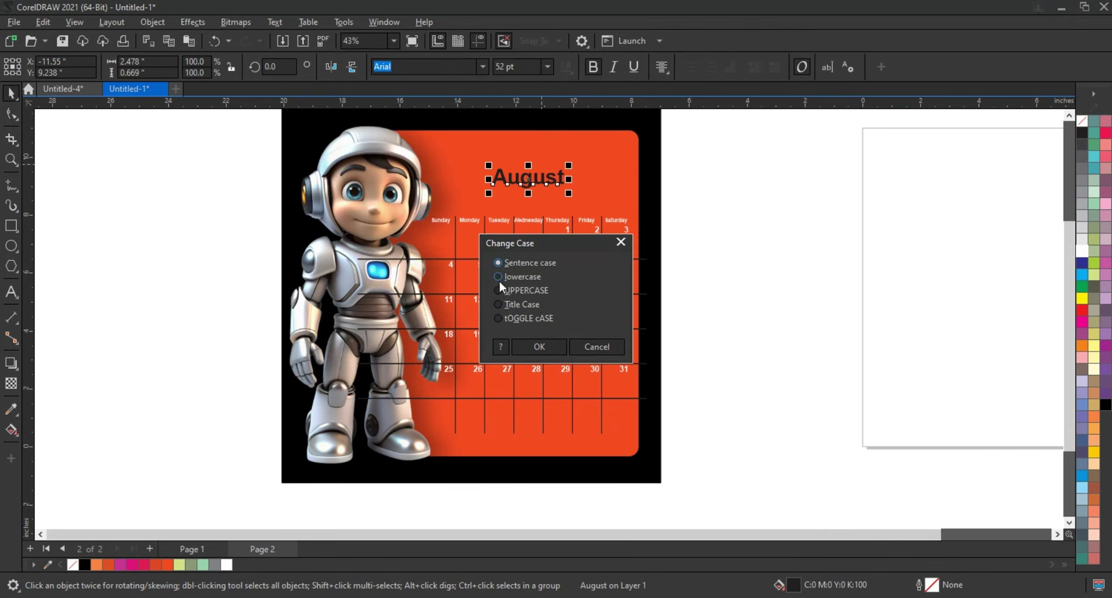
{"action": "left_click", "coordinate": [532, 346]}
{"action": "left_click_drag", "start_coordinate": [578, 193], "coordinate": [625, 223]}
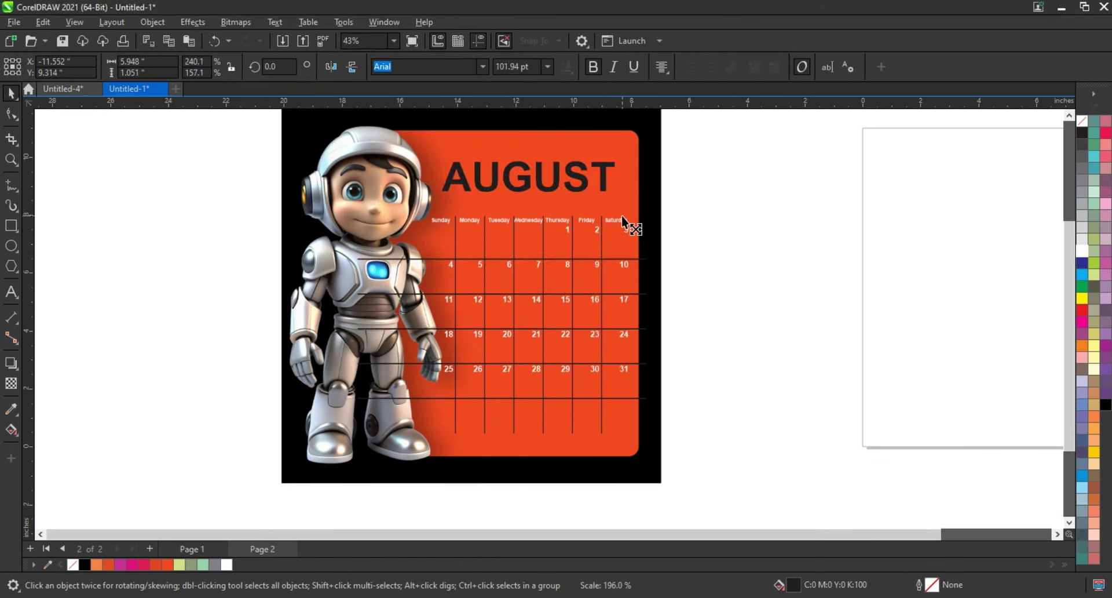
{"action": "left_click", "coordinate": [481, 66]}
Step: Set AUGUST in a bold condensed font, then give the vertical lines 3 pt and extend them to the panel bottom
{"action": "left_click", "coordinate": [417, 109]}
{"action": "key", "text": "Tab"}
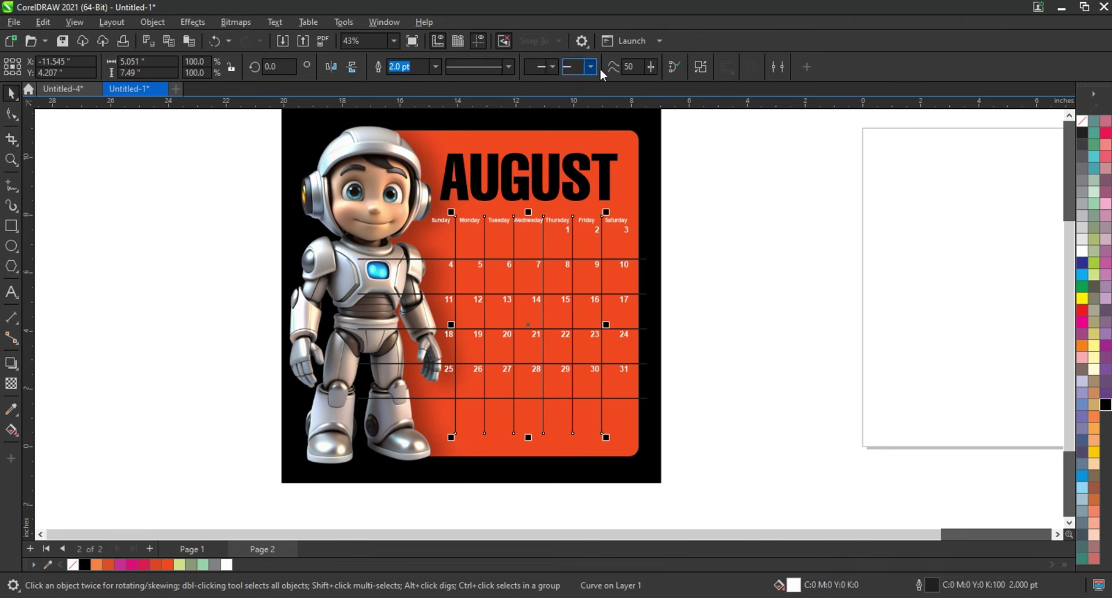
{"action": "left_click", "coordinate": [435, 66]}
{"action": "left_click", "coordinate": [417, 158]}
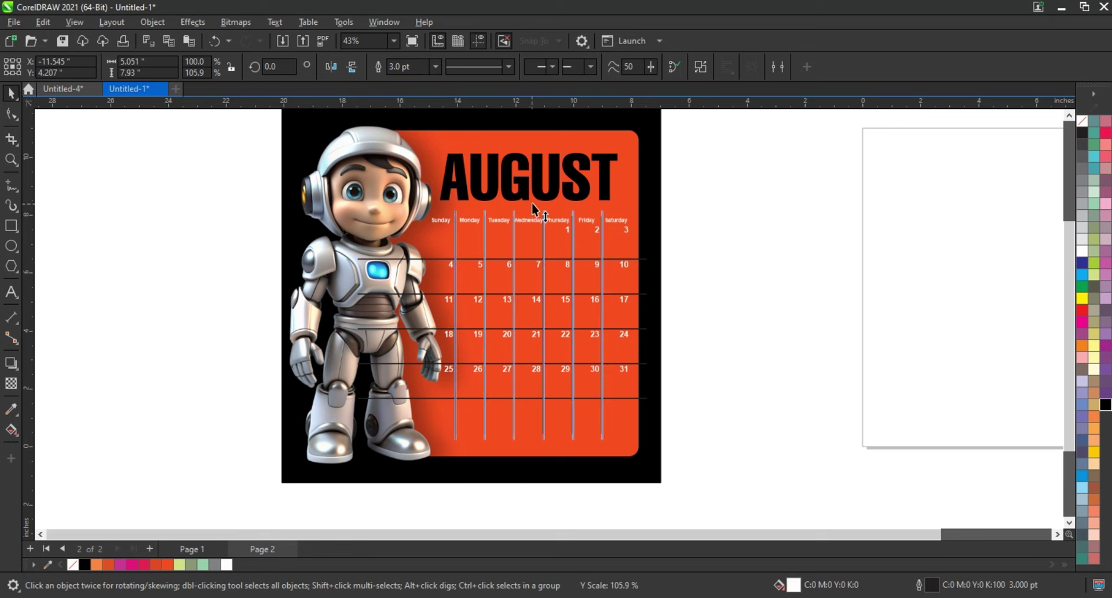
{"action": "left_click_drag", "start_coordinate": [528, 213], "coordinate": [528, 204]}
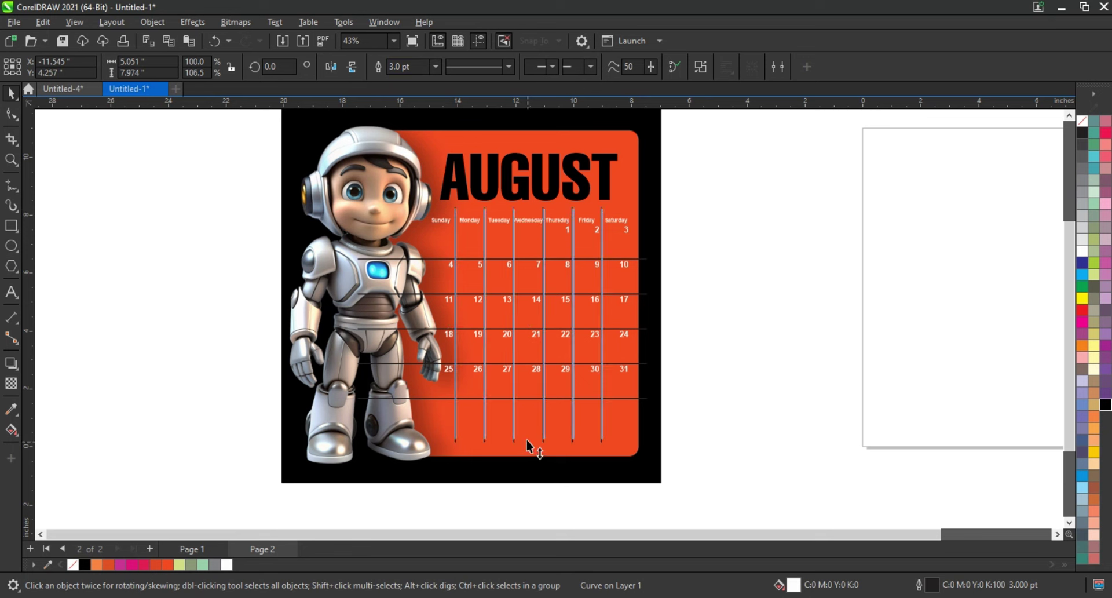
{"action": "left_click_drag", "start_coordinate": [527, 446], "coordinate": [525, 462]}
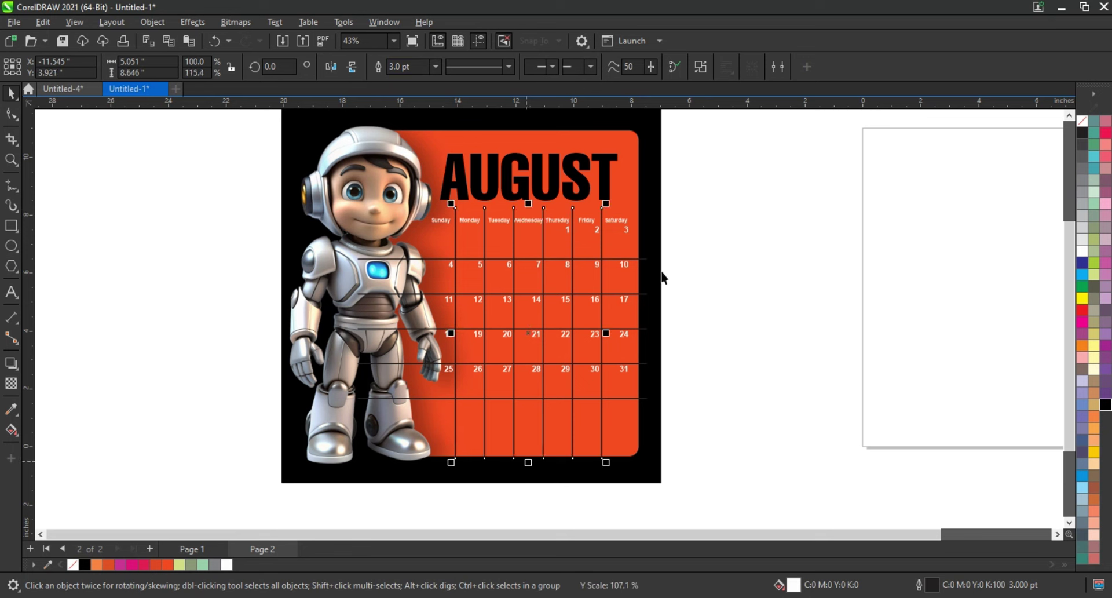
Step: Clear the selection and zoom in on the calendar grid
{"action": "left_click_drag", "start_coordinate": [704, 201], "coordinate": [703, 265]}
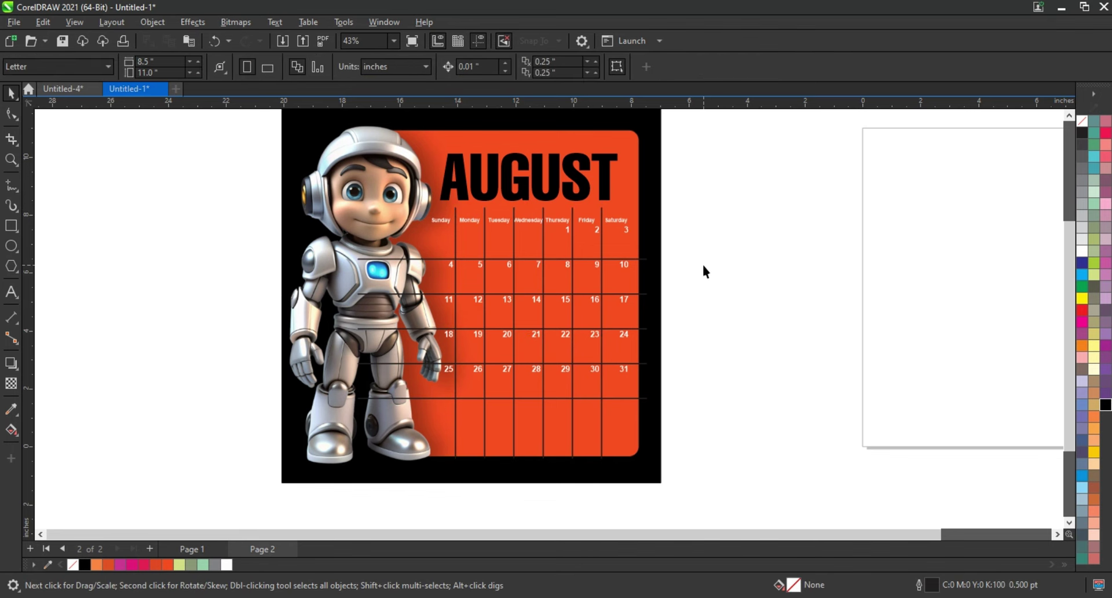
{"action": "left_click", "coordinate": [11, 225]}
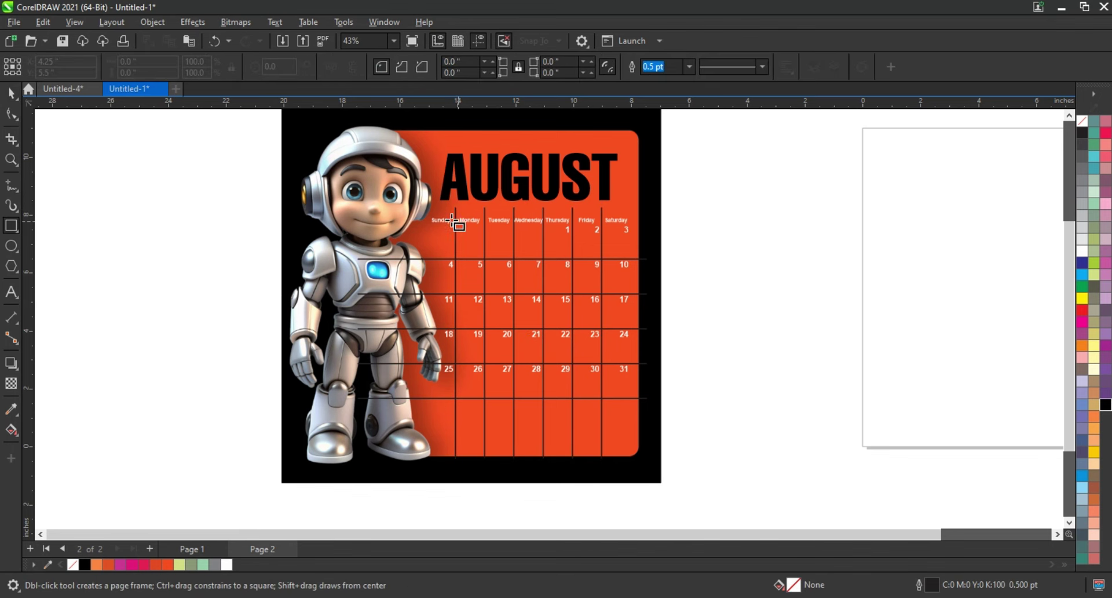
{"action": "left_click", "coordinate": [11, 158]}
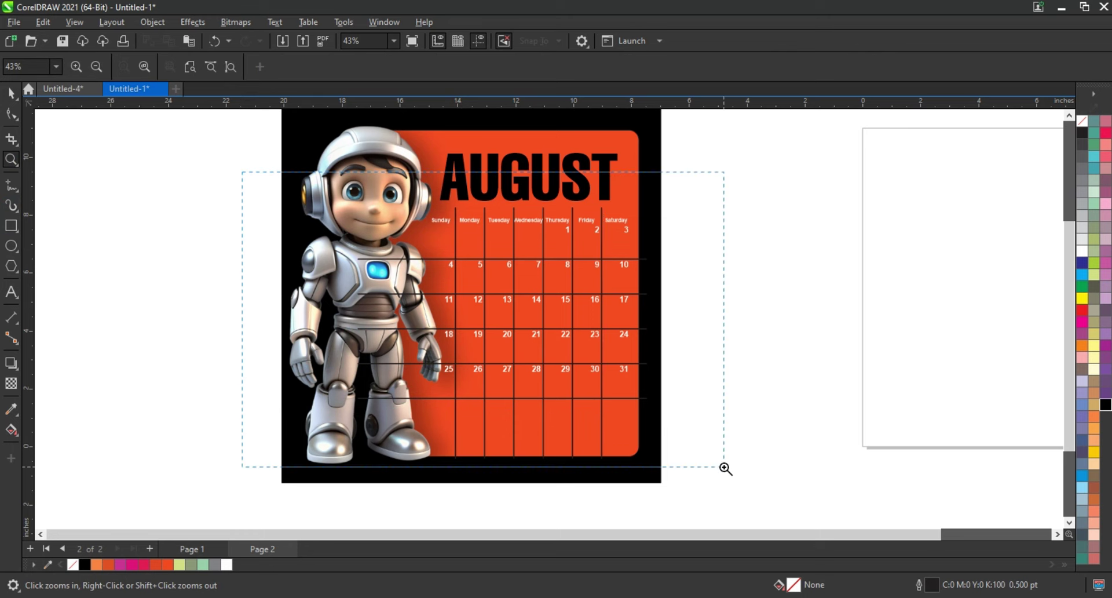
{"action": "left_click_drag", "start_coordinate": [663, 430], "coordinate": [724, 466]}
{"action": "left_click", "coordinate": [10, 93]}
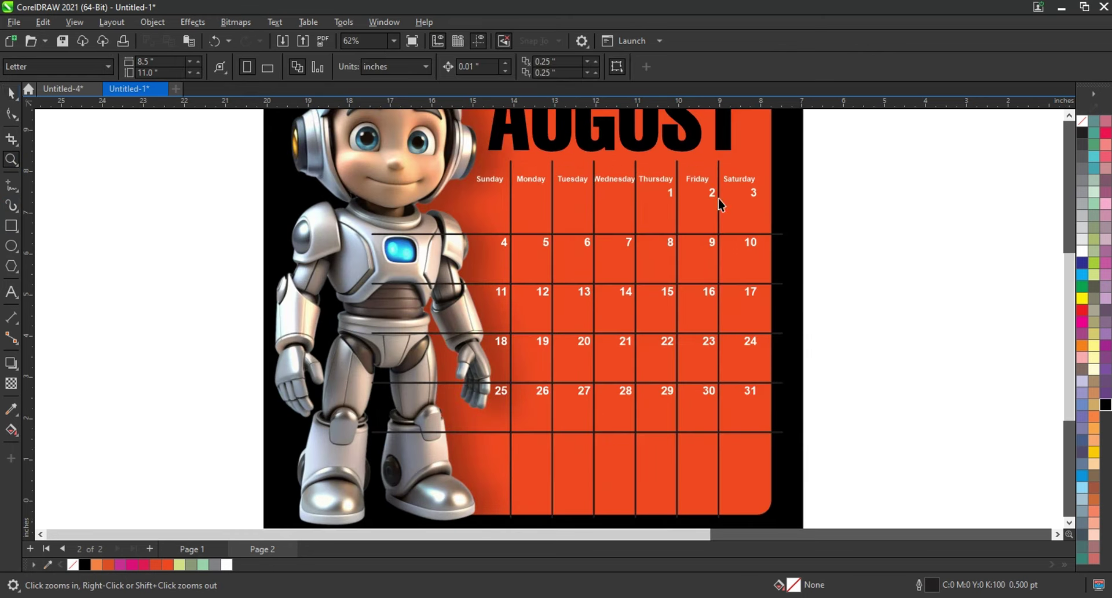
{"action": "left_click", "coordinate": [11, 226]}
Step: Draw a long thin rectangle aligned over the weekday-name row
{"action": "left_click_drag", "start_coordinate": [791, 166], "coordinate": [397, 192]}
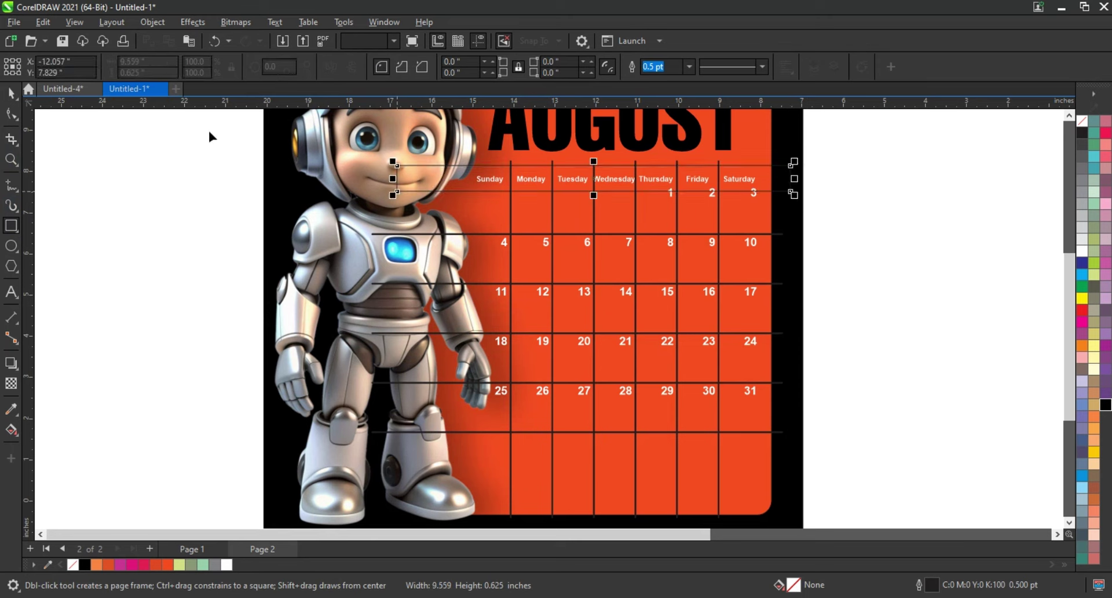
{"action": "left_click", "coordinate": [11, 93]}
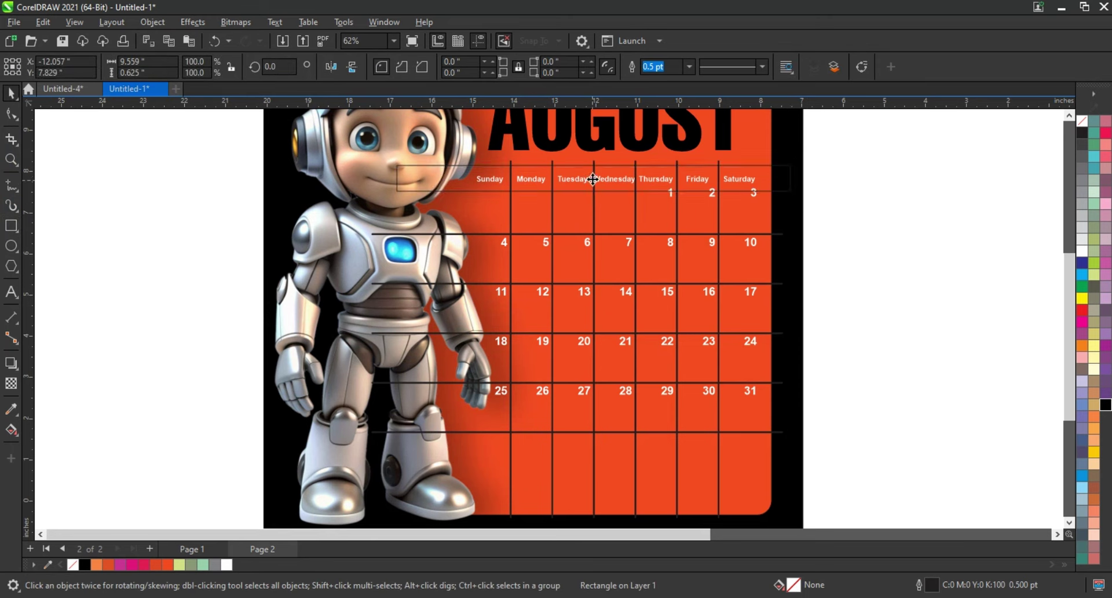
{"action": "left_click_drag", "start_coordinate": [589, 181], "coordinate": [595, 193]}
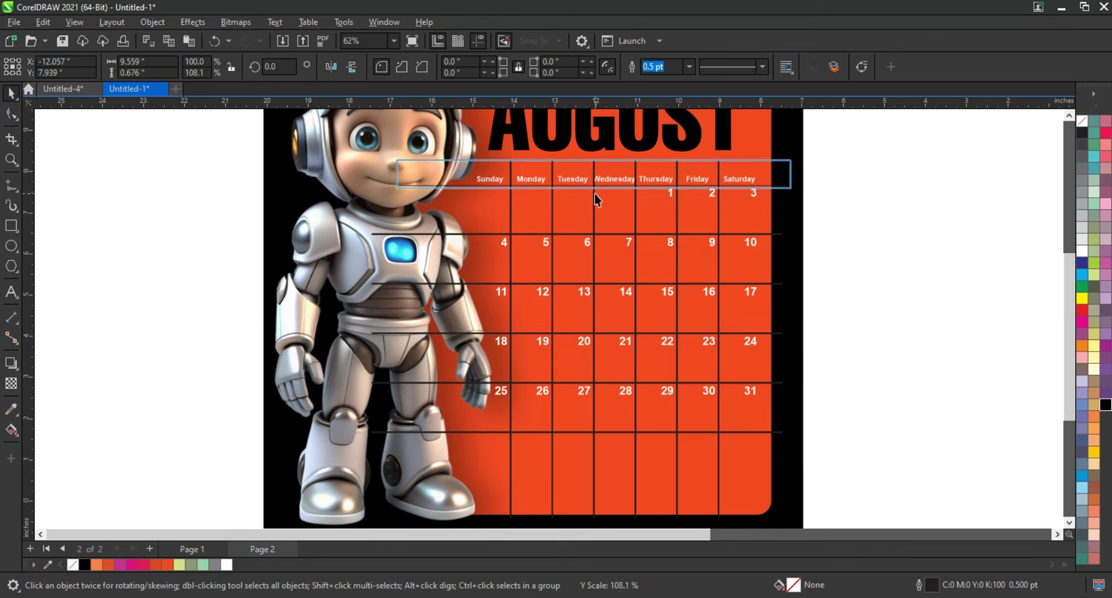
Step: Lower the date rows 1–3, 4–10, 11–17 and 25–31 within their cells
{"action": "left_click_drag", "start_coordinate": [834, 182], "coordinate": [615, 213]}
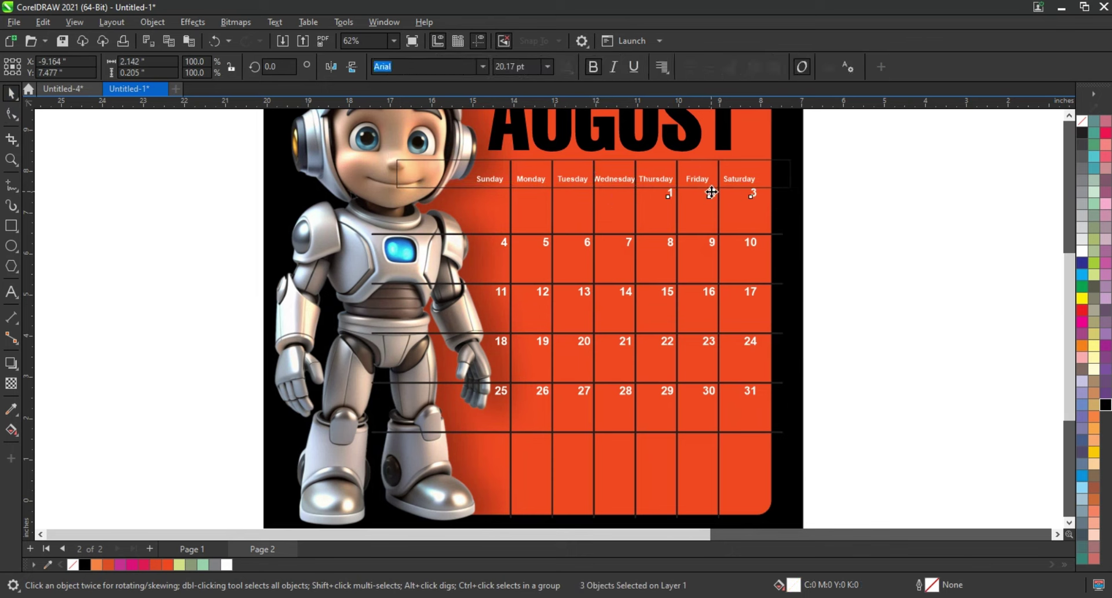
{"action": "left_click_drag", "start_coordinate": [711, 192], "coordinate": [711, 213]}
{"action": "left_click_drag", "start_coordinate": [821, 229], "coordinate": [485, 271]}
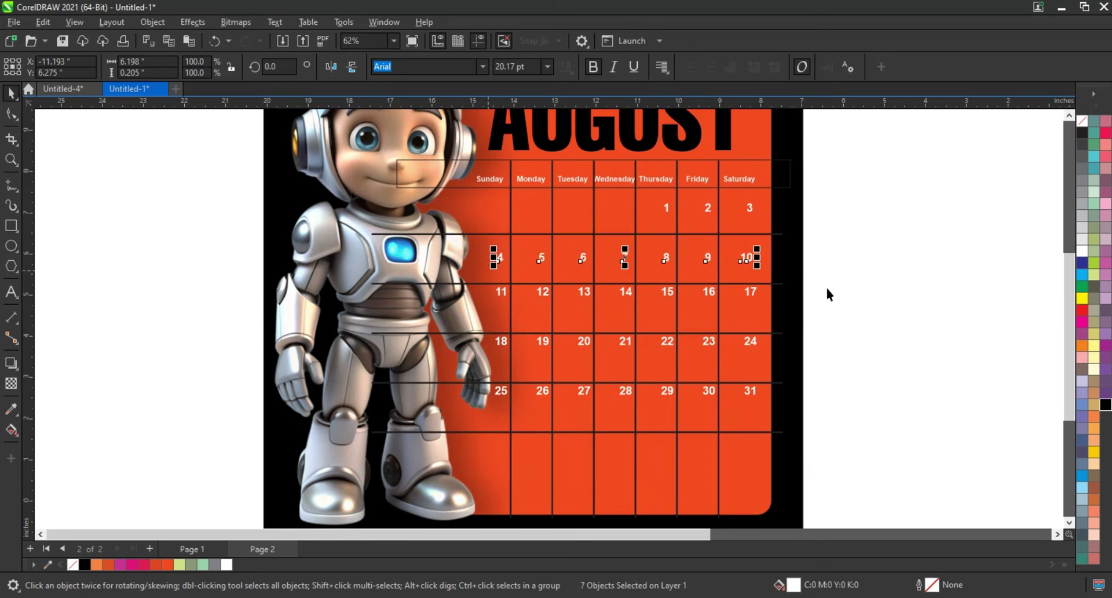
{"action": "mouse_move", "coordinate": [844, 275]}
{"action": "left_mouse_down"}
{"action": "mouse_move", "coordinate": [558, 315]}
{"action": "mouse_move", "coordinate": [485, 313]}
{"action": "left_mouse_up"}
{"action": "key", "text": "Down"}
{"action": "key", "text": "Down"}
{"action": "key", "text": "Down"}
{"action": "left_click_drag", "start_coordinate": [869, 324], "coordinate": [474, 378]}
{"action": "key", "text": "Down"}
{"action": "key", "text": "Down"}
{"action": "key", "text": "Down"}
{"action": "left_click_drag", "start_coordinate": [837, 373], "coordinate": [491, 421]}
{"action": "key", "text": "Down"}
{"action": "key", "text": "Down"}
{"action": "key", "text": "Down"}
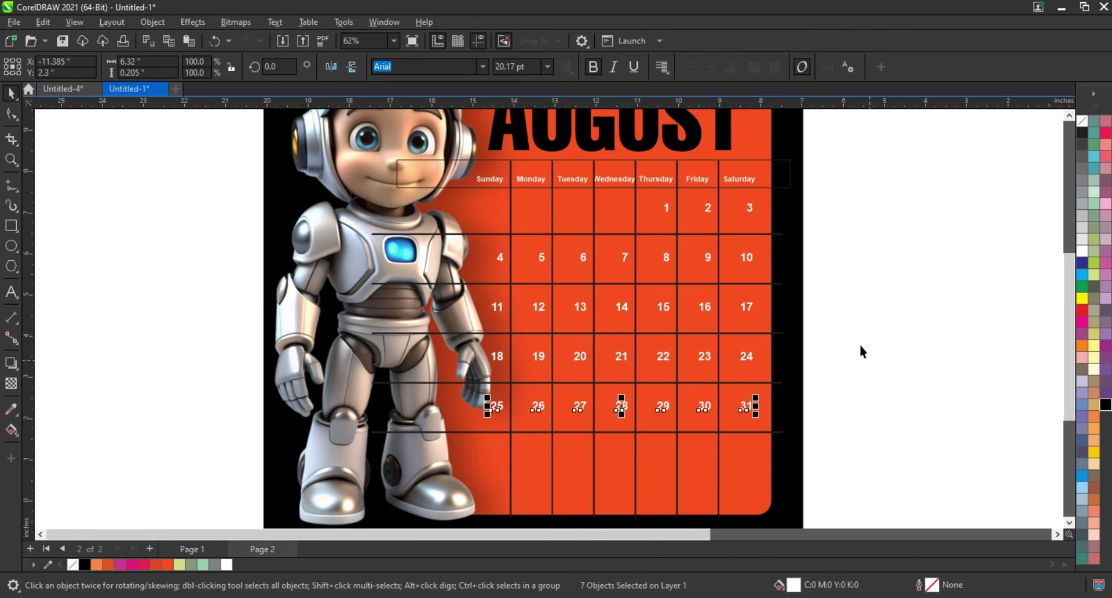
{"action": "left_click", "coordinate": [860, 346]}
Step: Fill the weekday rectangle black and place it behind the day names
{"action": "left_click", "coordinate": [762, 168]}
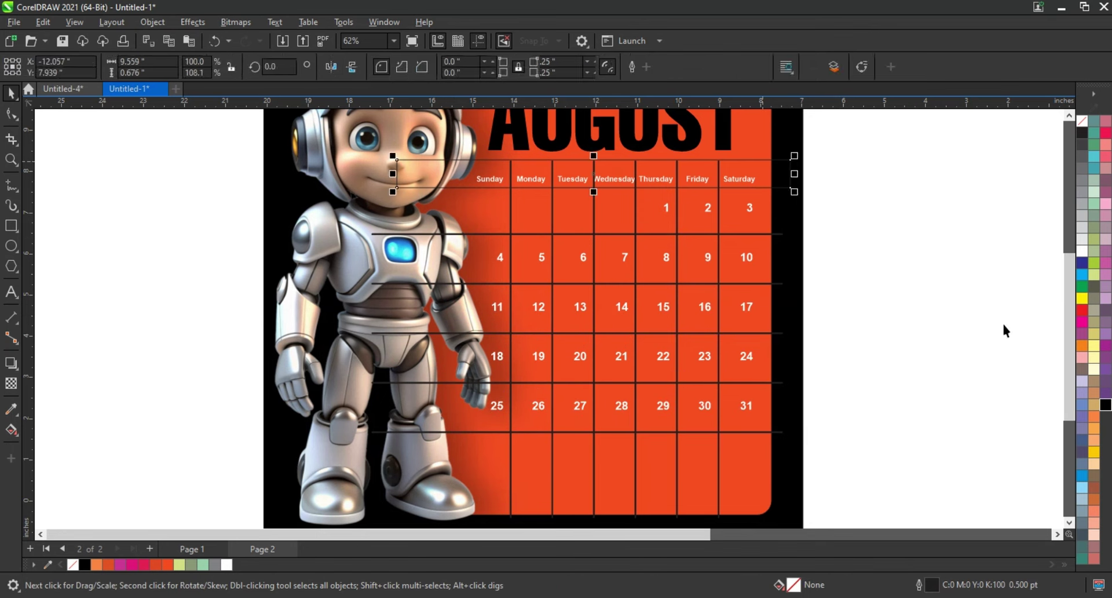
{"action": "left_click", "coordinate": [1104, 403]}
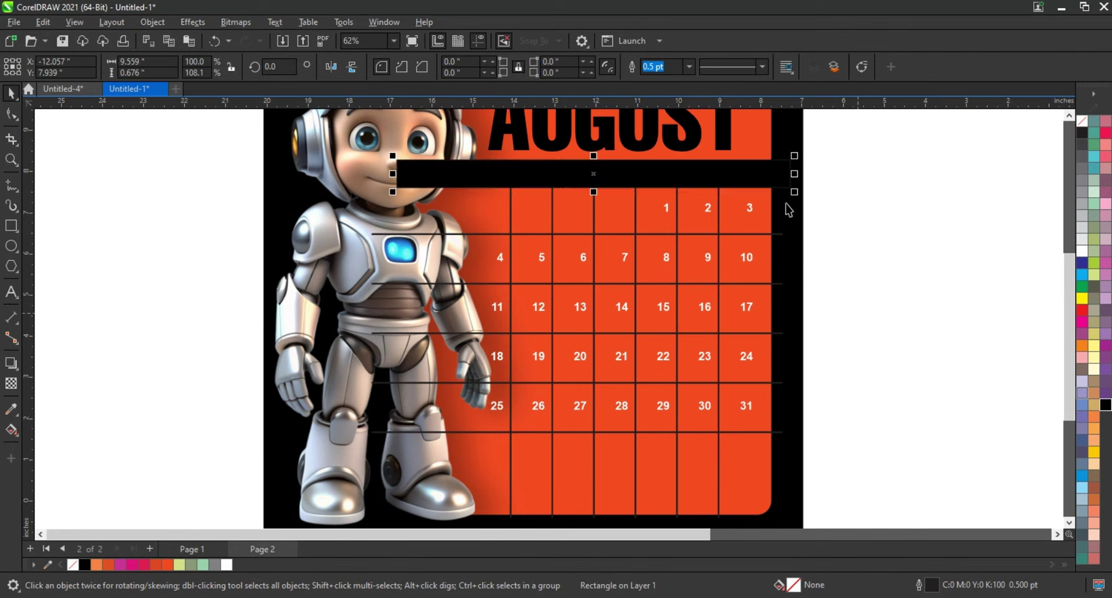
{"action": "right_click", "coordinate": [773, 172]}
{"action": "left_click", "coordinate": [819, 318]}
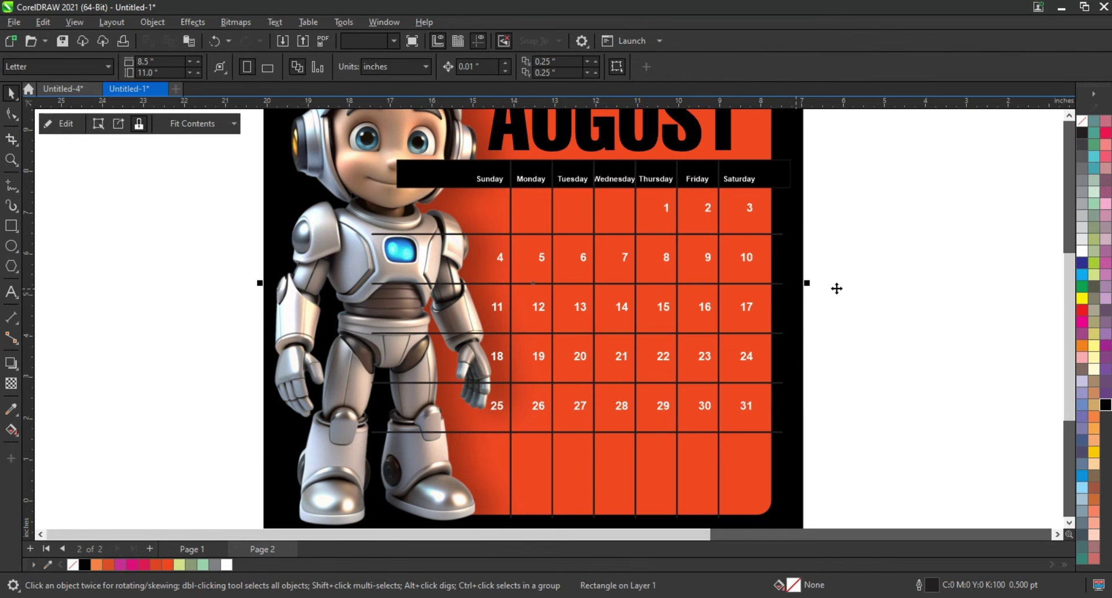
Step: Inside the clipped panel, put the black weekday bar behind the robot image
{"action": "right_click", "coordinate": [725, 164]}
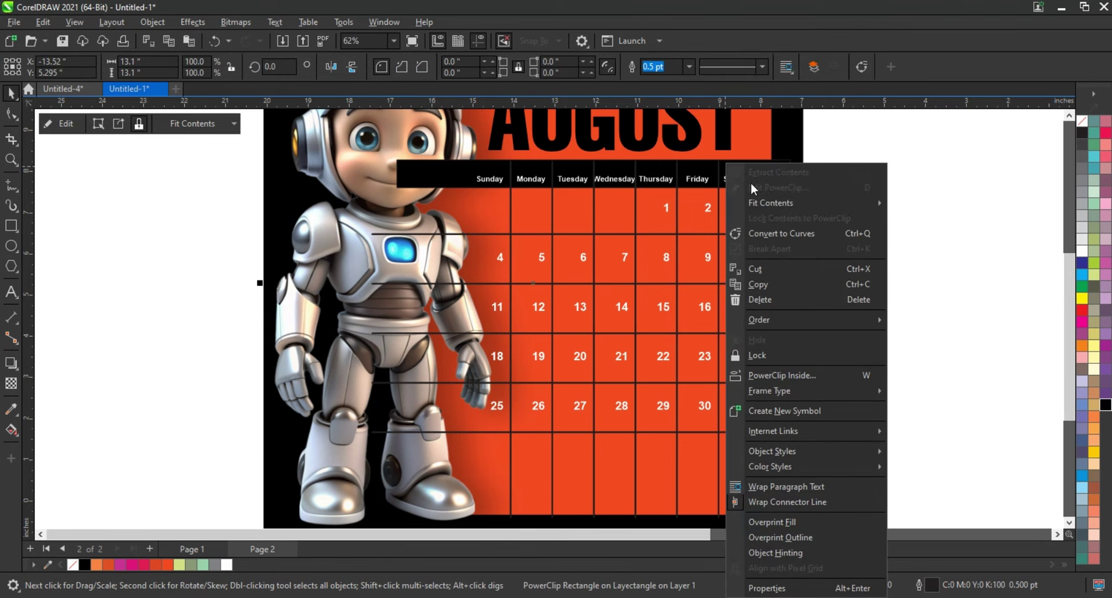
{"action": "left_click", "coordinate": [755, 185]}
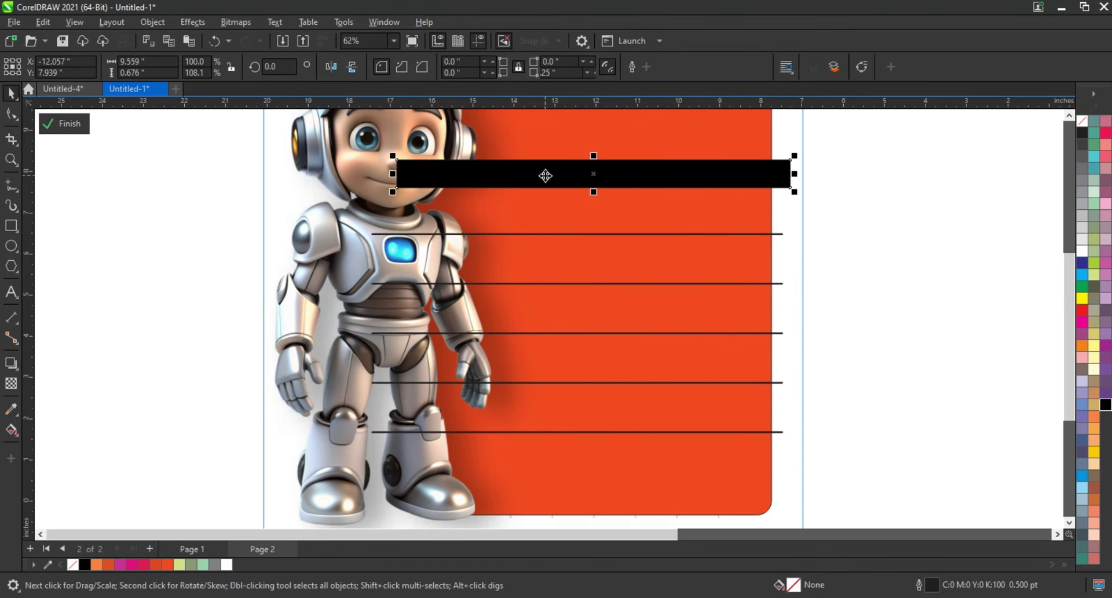
{"action": "left_click", "coordinate": [545, 175]}
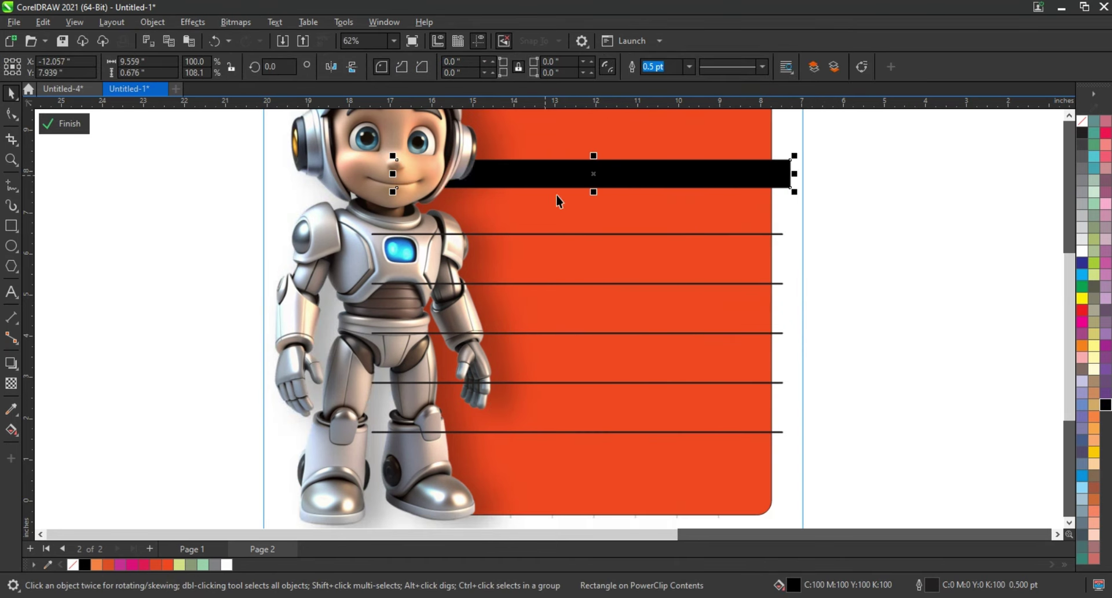
{"action": "left_click", "coordinate": [409, 179]}
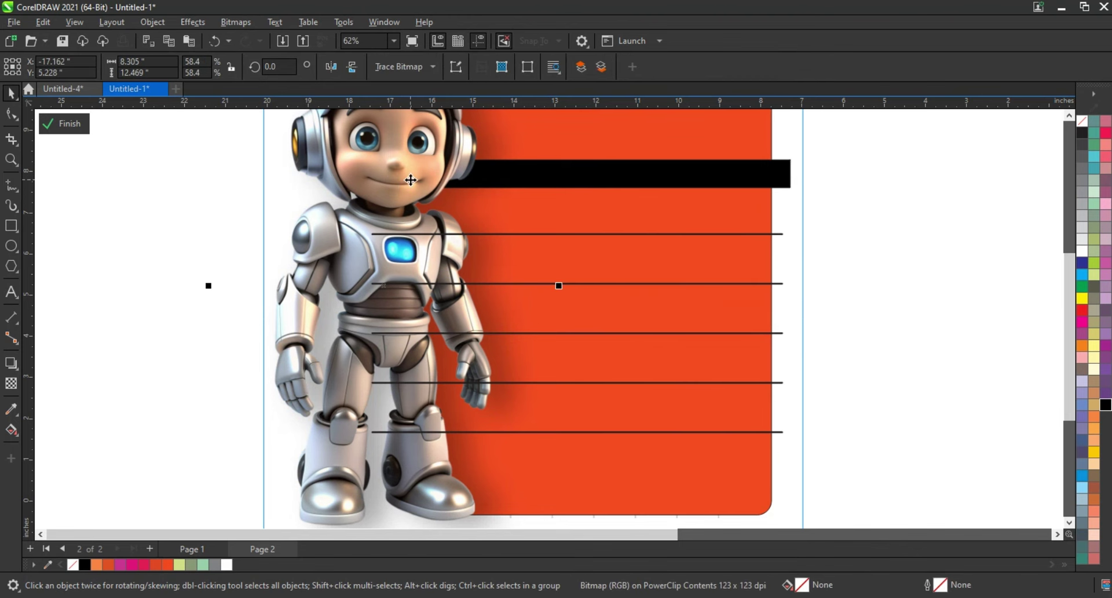
{"action": "left_click", "coordinate": [897, 260]}
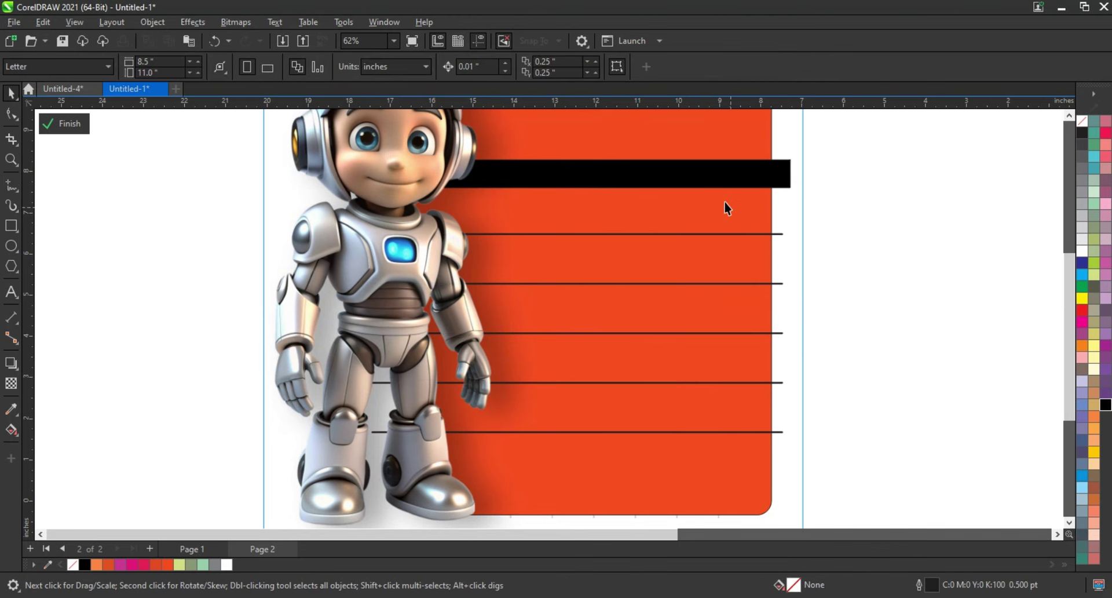
Step: Shorten the vertical grid lines so their bottom nodes stop at the last date row
{"action": "left_click", "coordinate": [63, 123]}
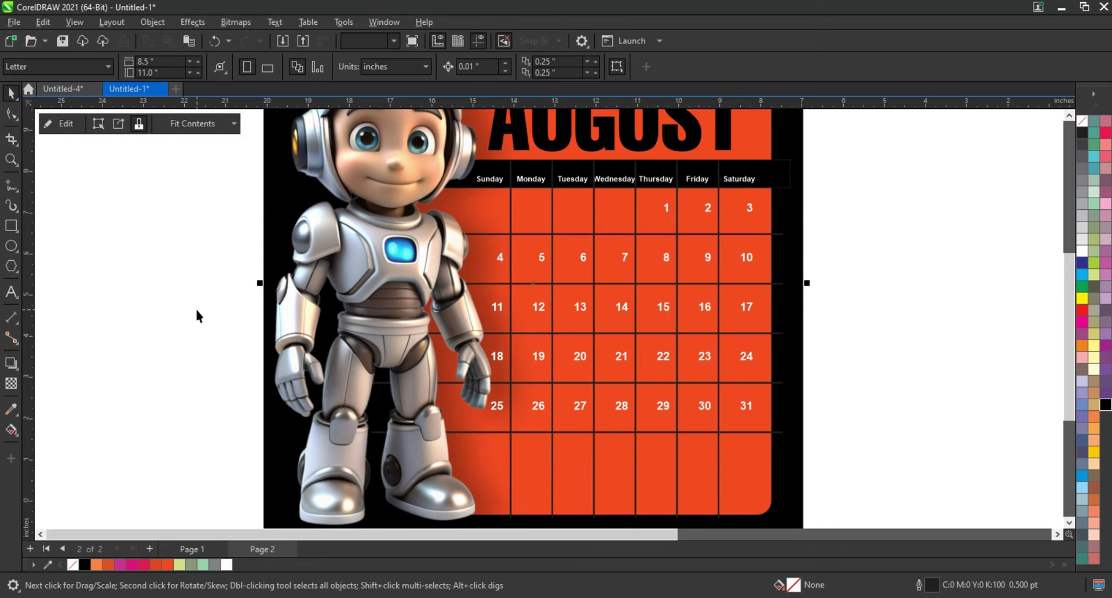
{"action": "left_click", "coordinate": [593, 449]}
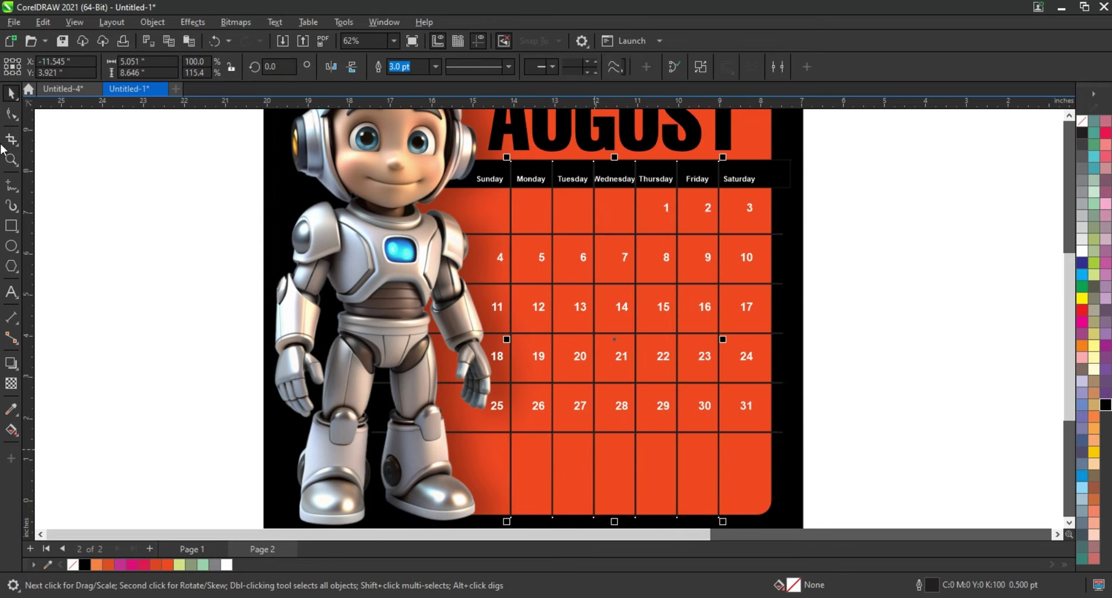
{"action": "scroll", "coordinate": [678, 509], "scroll_direction": "down", "scroll_amount": 1}
{"action": "key", "text": "F10"}
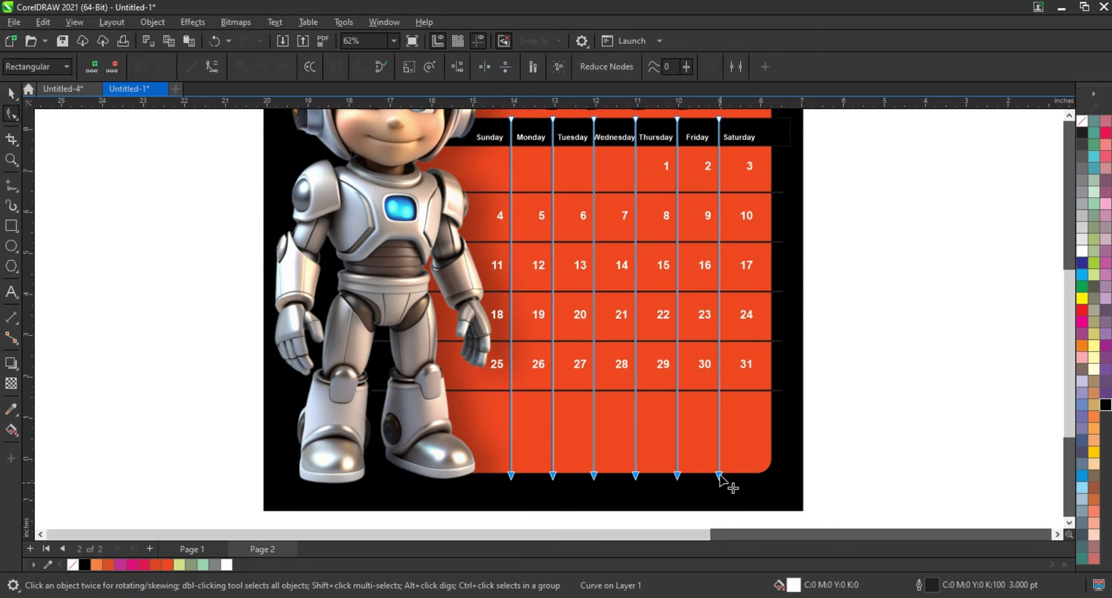
{"action": "left_click_drag", "start_coordinate": [719, 476], "coordinate": [720, 390]}
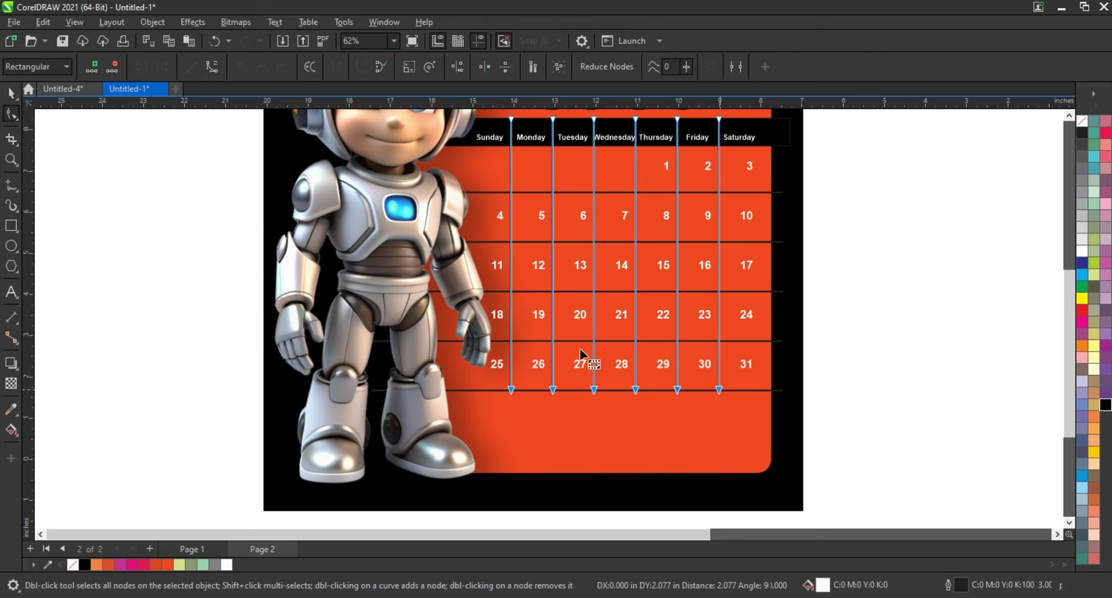
{"action": "left_click", "coordinate": [11, 93]}
{"action": "left_click", "coordinate": [98, 271]}
Step: Zoom to fit the whole calendar and view it in full-screen preview
{"action": "key", "text": "F4"}
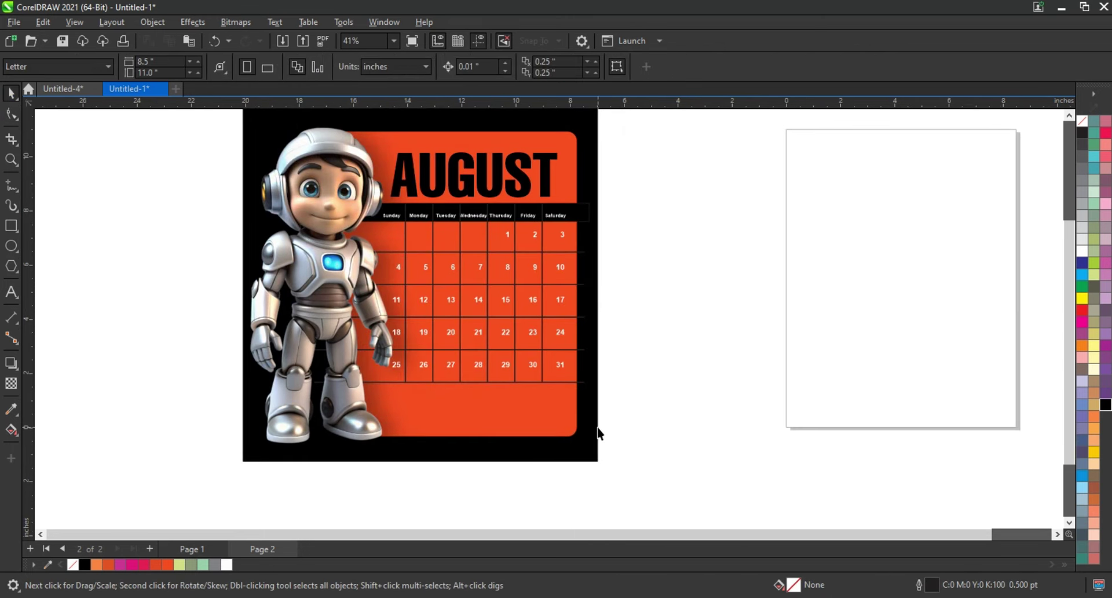
{"action": "left_click_drag", "start_coordinate": [624, 471], "coordinate": [291, 186]}
{"action": "key", "text": "shift+F2"}
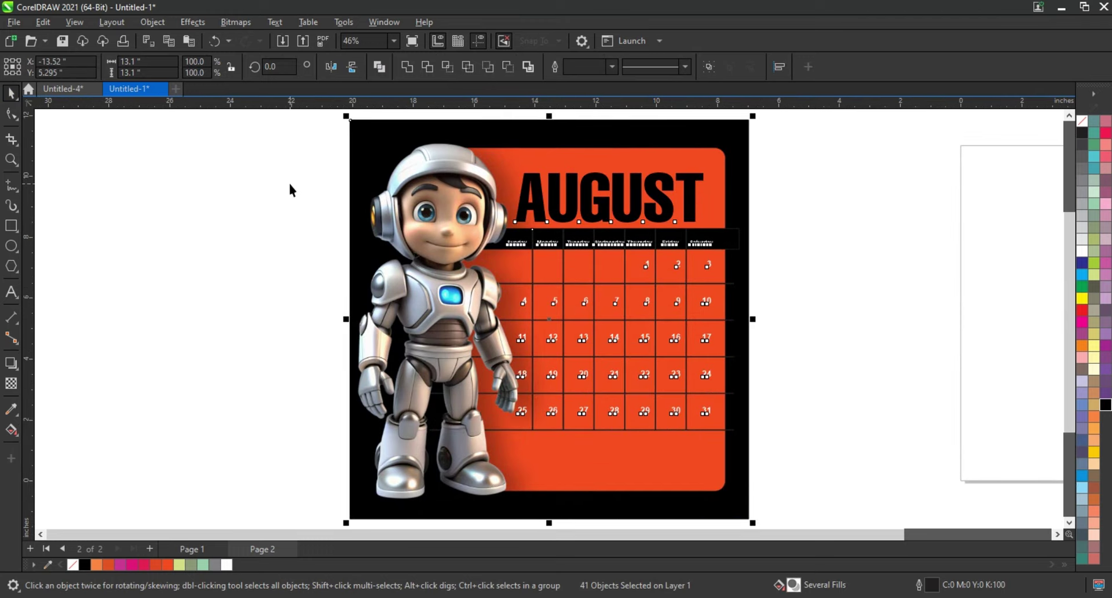
{"action": "left_click", "coordinate": [263, 184]}
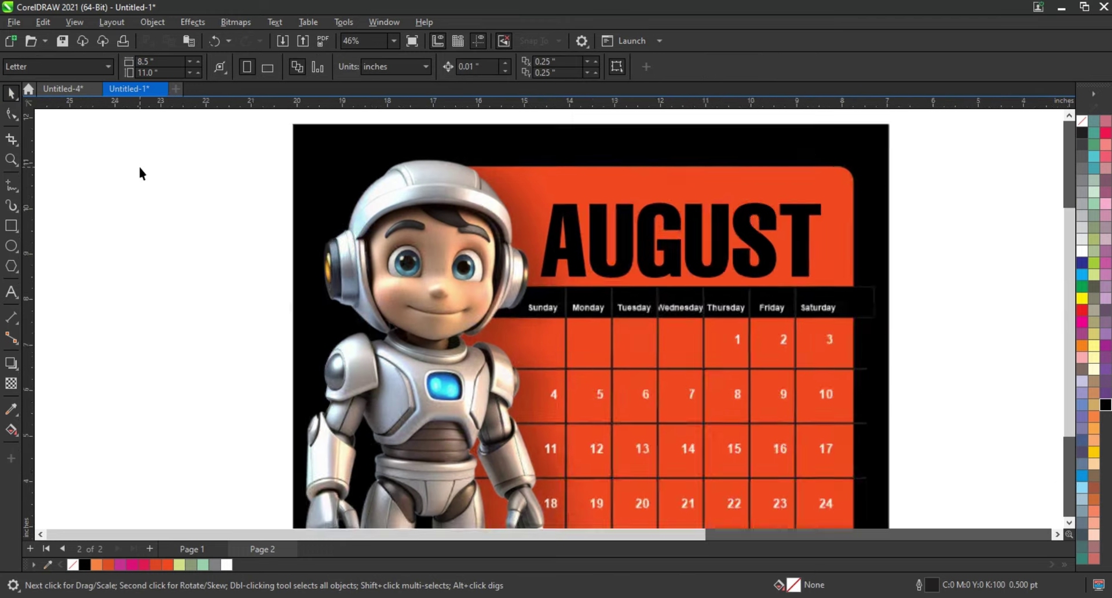
{"action": "key", "text": "F9"}
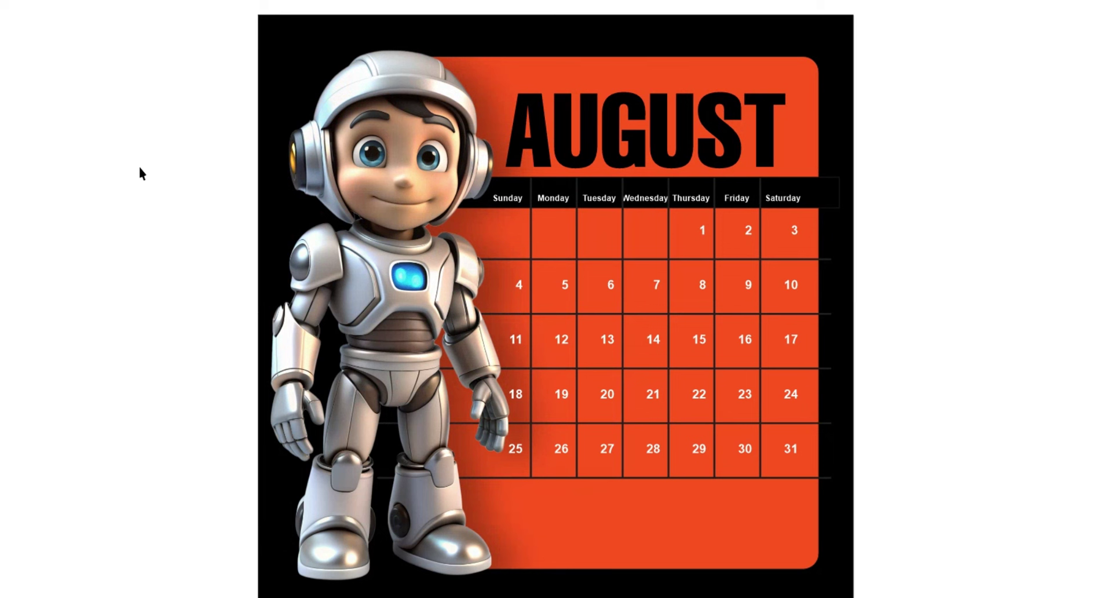
Step: Drop a copy of the whole calendar to the left of the original
{"action": "left_click", "coordinate": [139, 172]}
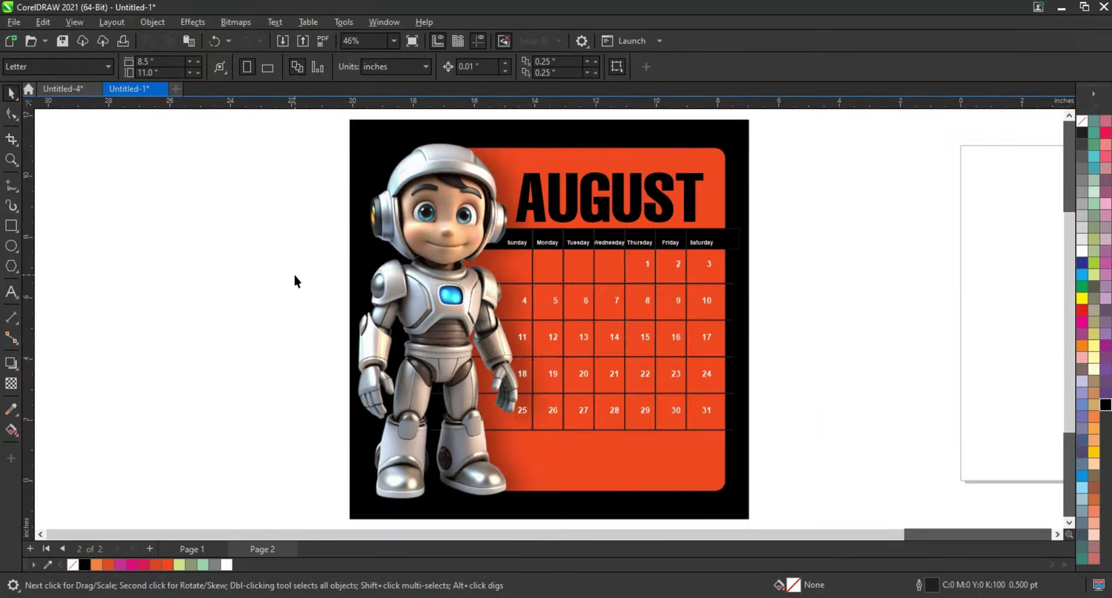
{"action": "scroll", "coordinate": [293, 281], "scroll_direction": "down", "scroll_amount": 1}
{"action": "left_click_drag", "start_coordinate": [604, 368], "coordinate": [247, 363]}
{"action": "key", "text": "shift+F2"}
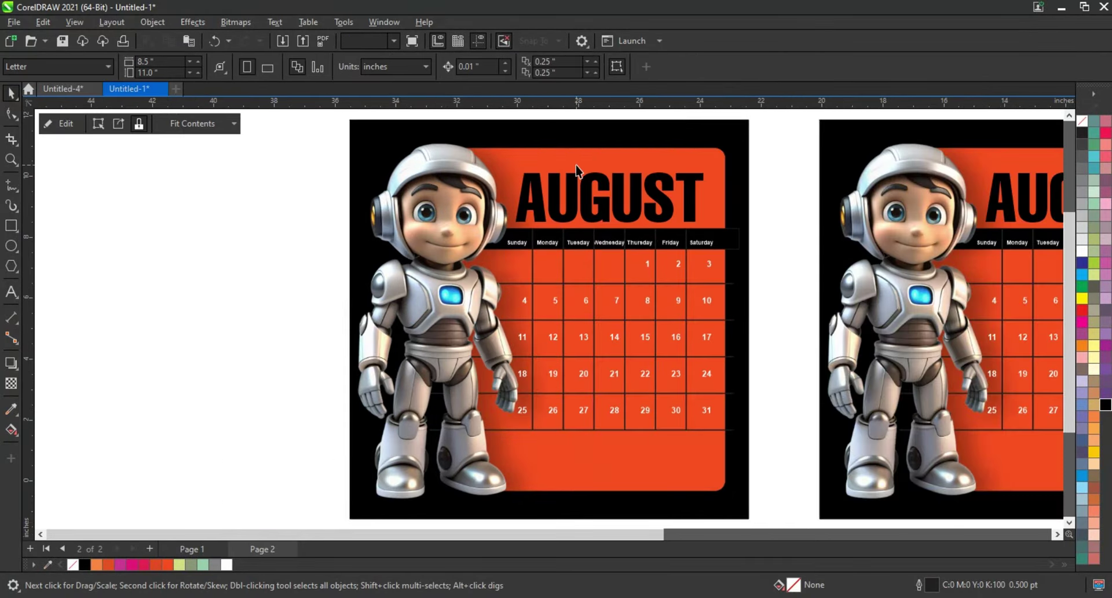
Step: In the copy's clipped panel, fill the orange rounded rectangle with an eyedropper-sampled blue
{"action": "right_click", "coordinate": [627, 198]}
{"action": "left_click", "coordinate": [630, 187]}
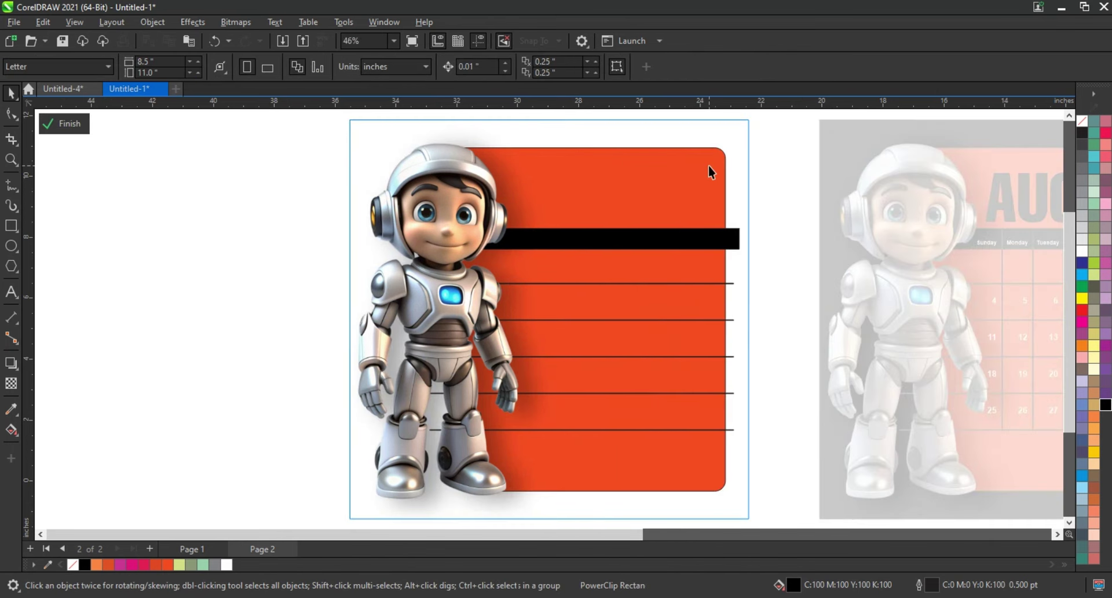
{"action": "left_click", "coordinate": [707, 161]}
{"action": "left_click", "coordinate": [11, 408]}
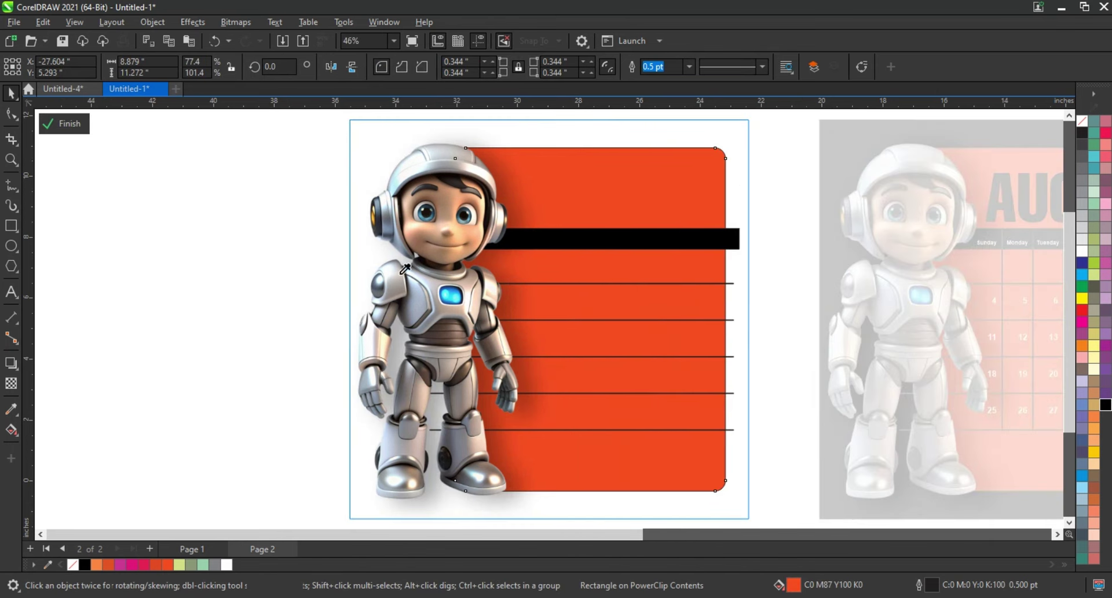
{"action": "left_click", "coordinate": [454, 287]}
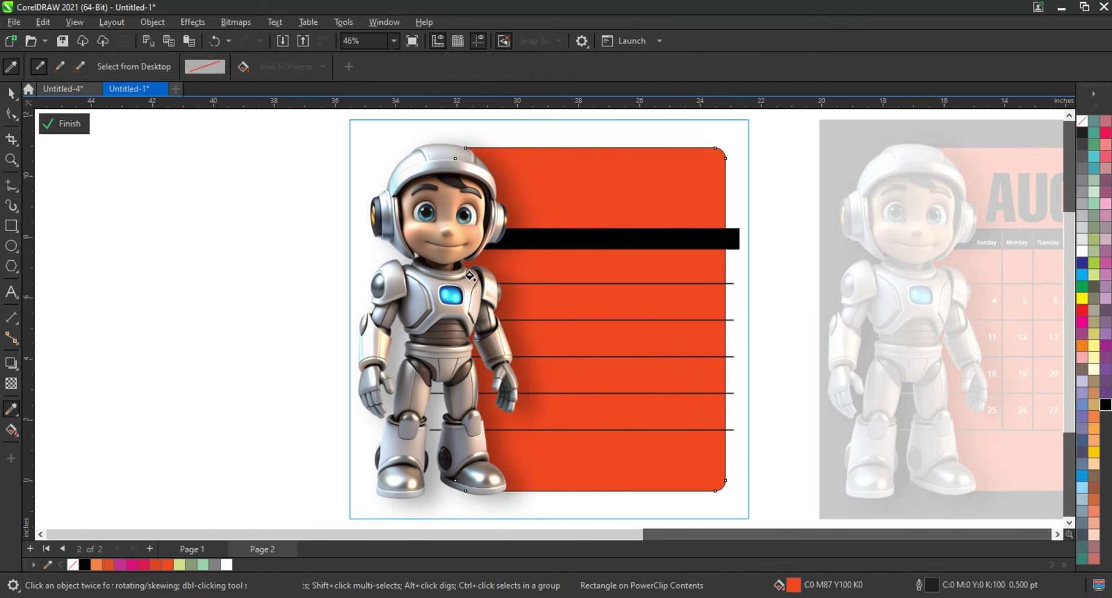
{"action": "left_click", "coordinate": [510, 167]}
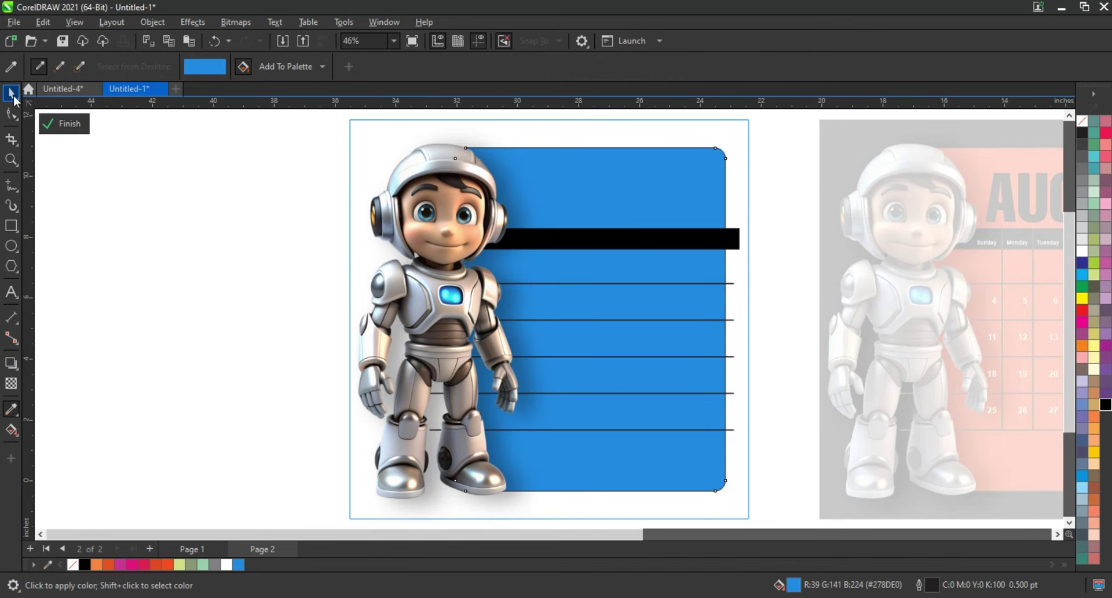
{"action": "left_click", "coordinate": [12, 97]}
{"action": "left_click", "coordinate": [77, 124]}
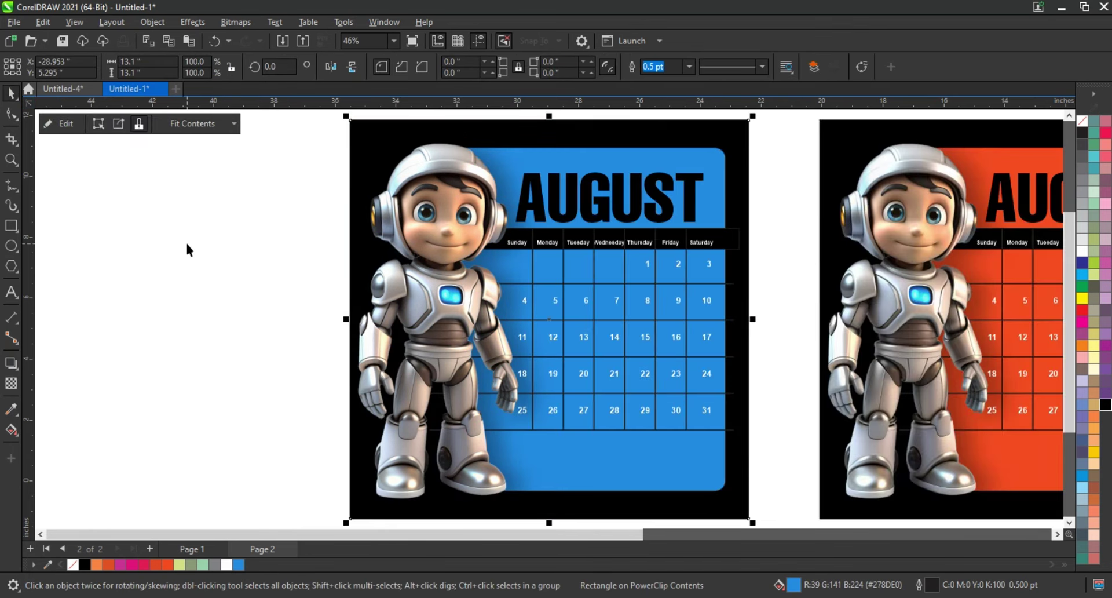
{"action": "left_click", "coordinate": [235, 321]}
{"action": "scroll", "coordinate": [235, 321], "scroll_direction": "down", "scroll_amount": 1}
{"action": "scroll", "coordinate": [235, 321], "scroll_direction": "down", "scroll_amount": 1}
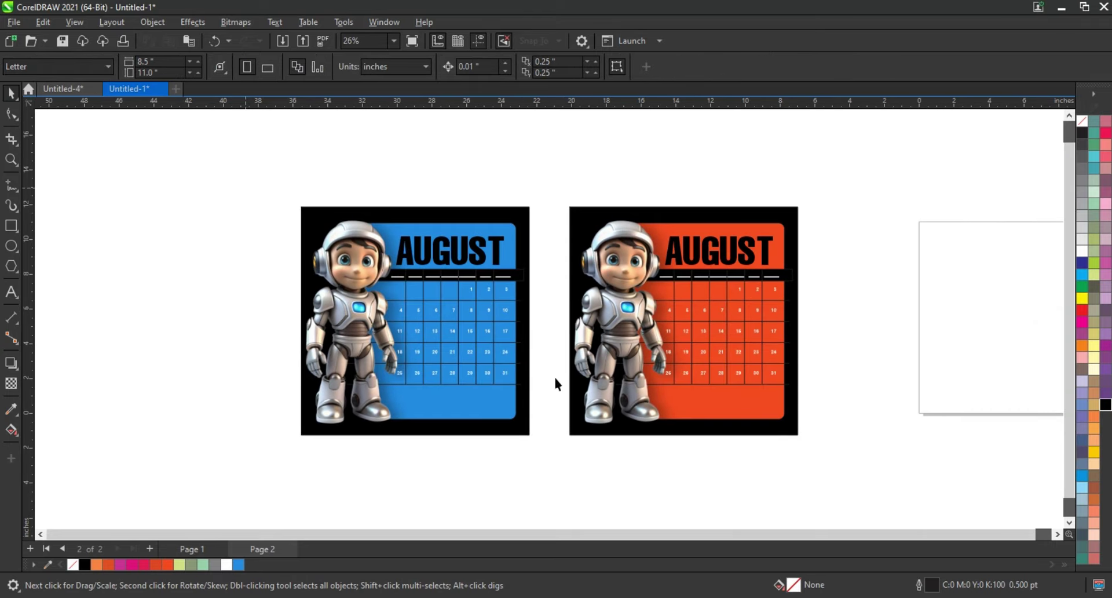
Step: Zoom to fit both calendars, open the View menu, and capture a screenshot
{"action": "left_click_drag", "start_coordinate": [247, 189], "coordinate": [862, 464]}
{"action": "key", "text": "shift+F2"}
{"action": "left_click", "coordinate": [1019, 369]}
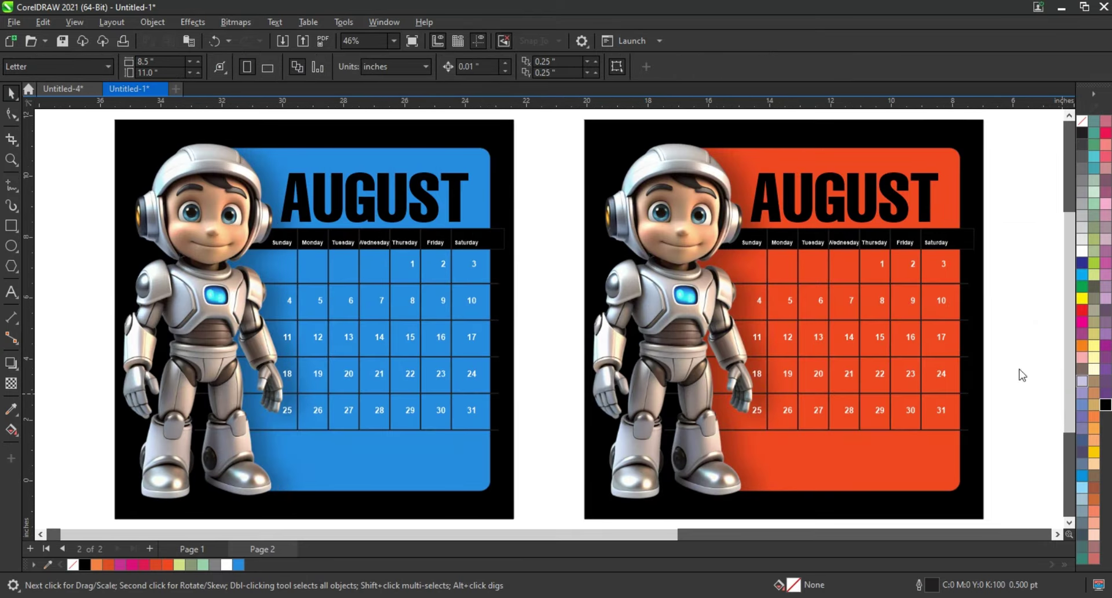
{"action": "left_click", "coordinate": [70, 22]}
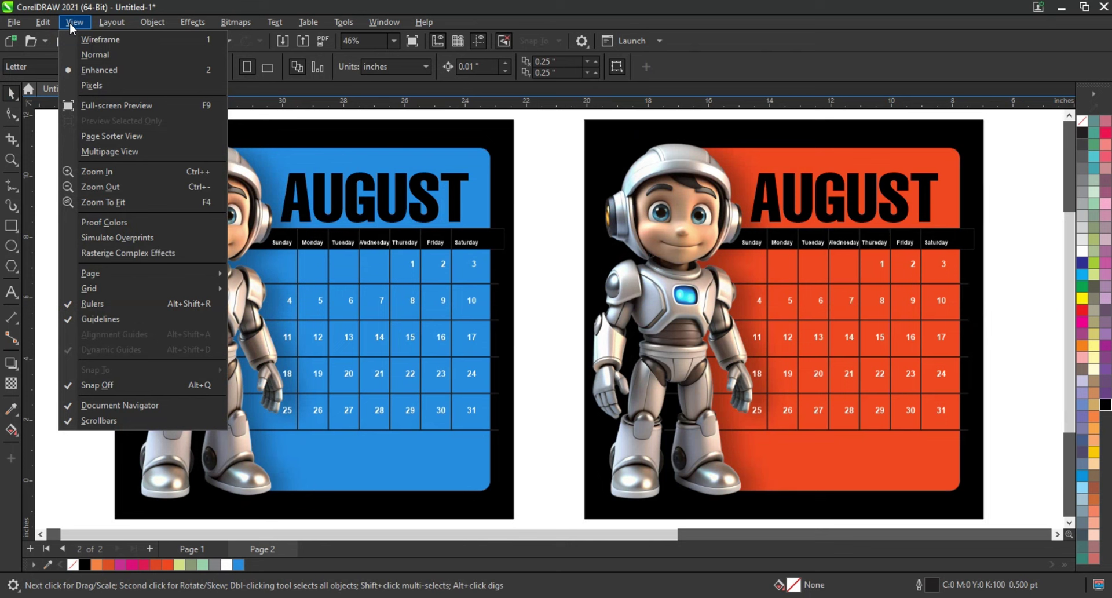
{"action": "key", "text": "Print"}
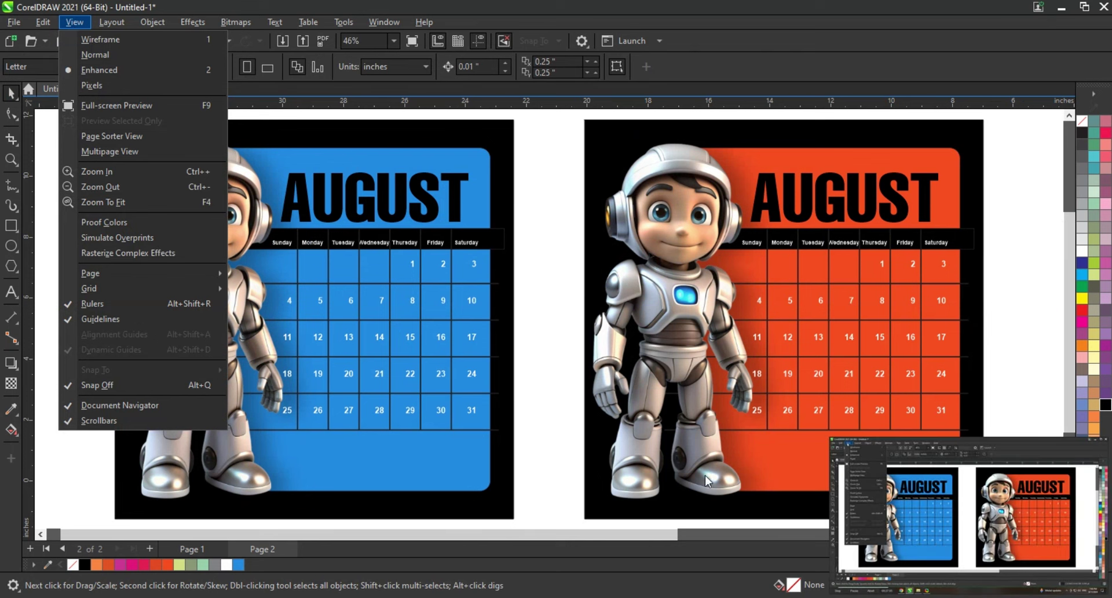